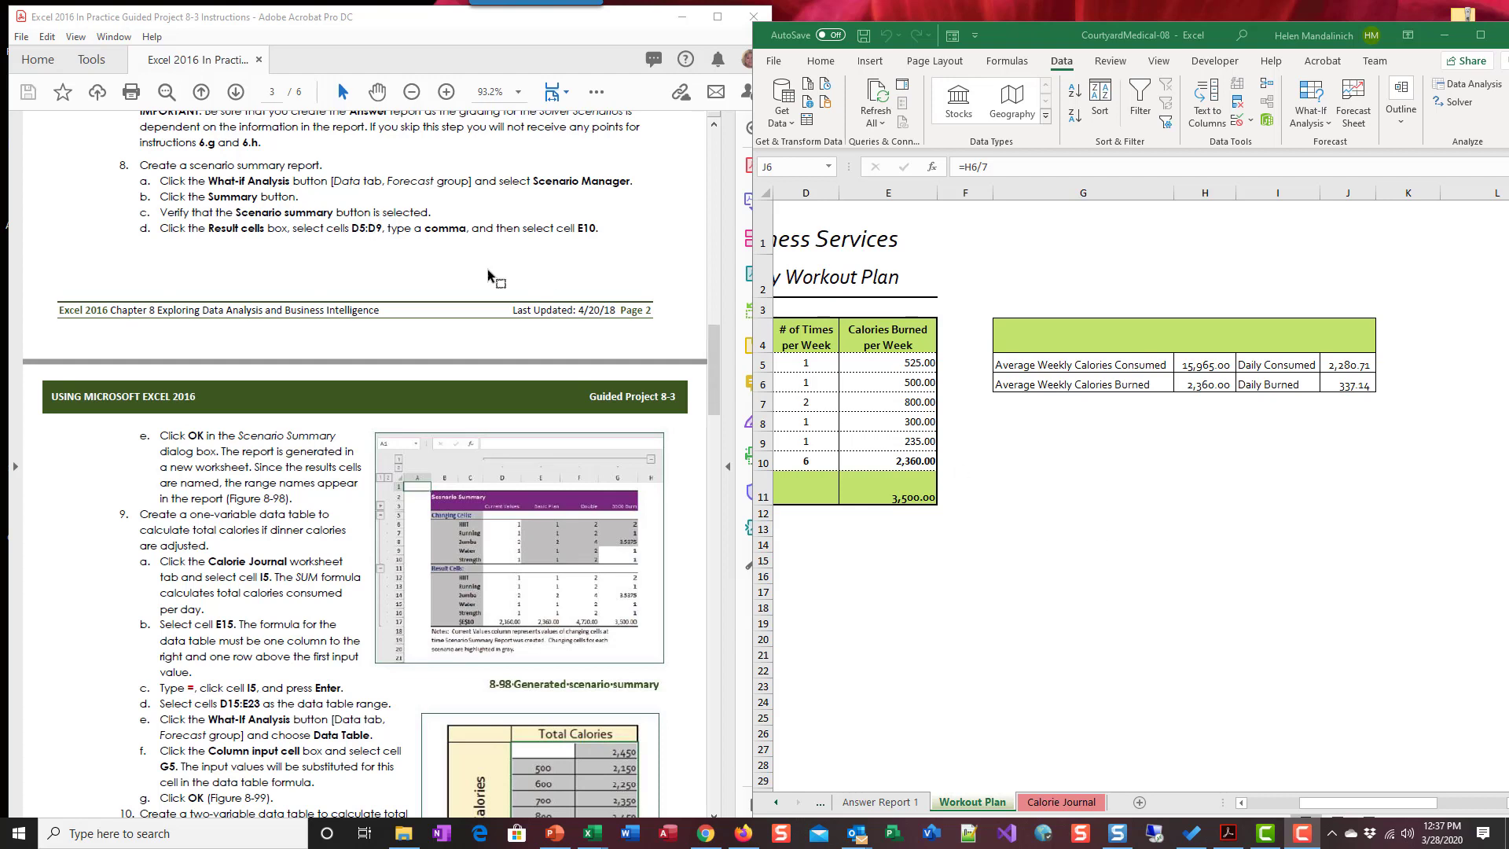
click(904, 813)
click(880, 802)
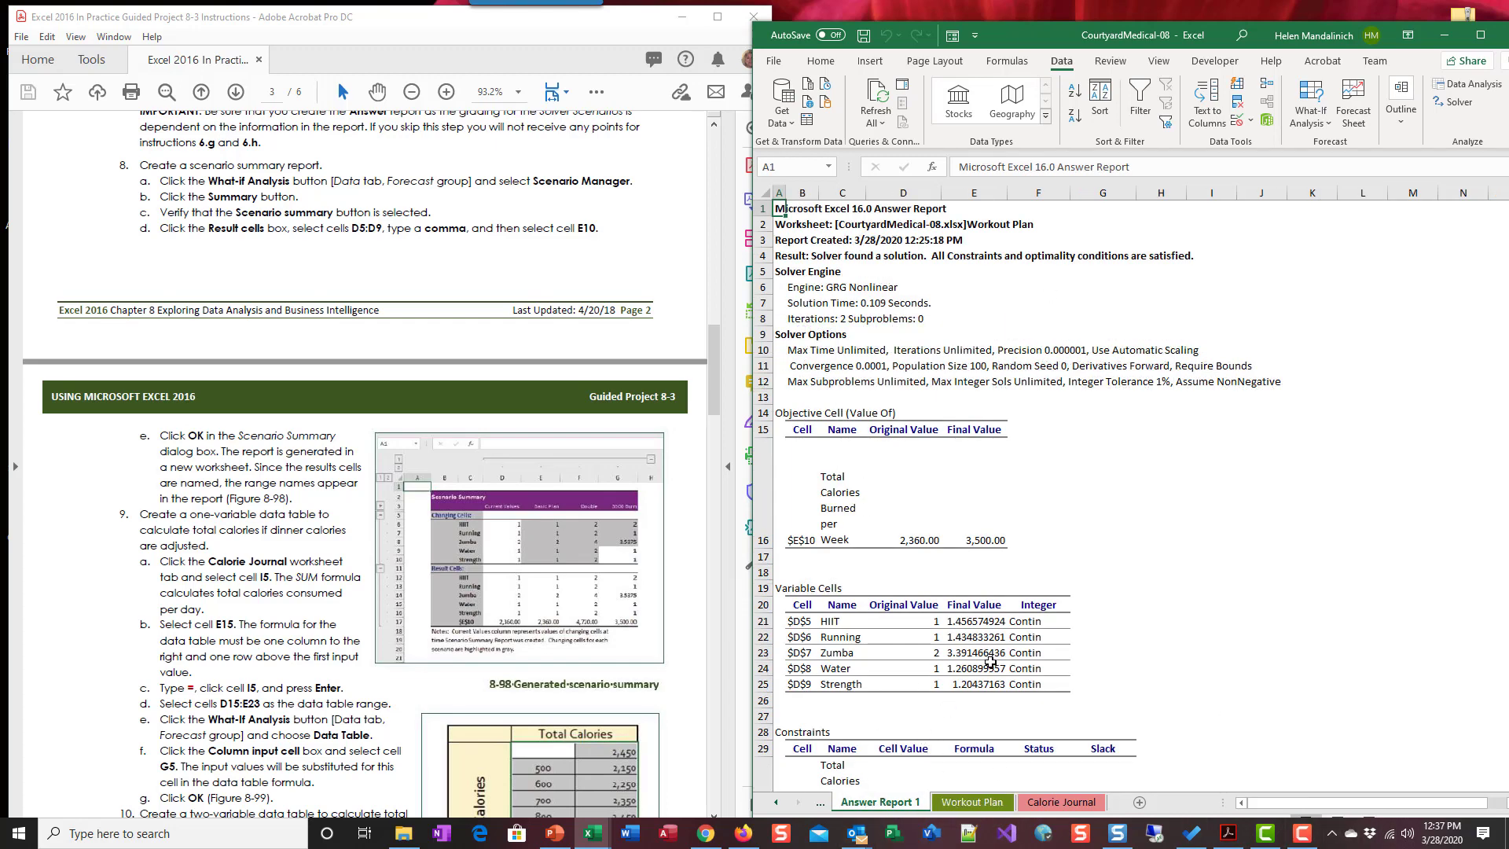
click(1311, 118)
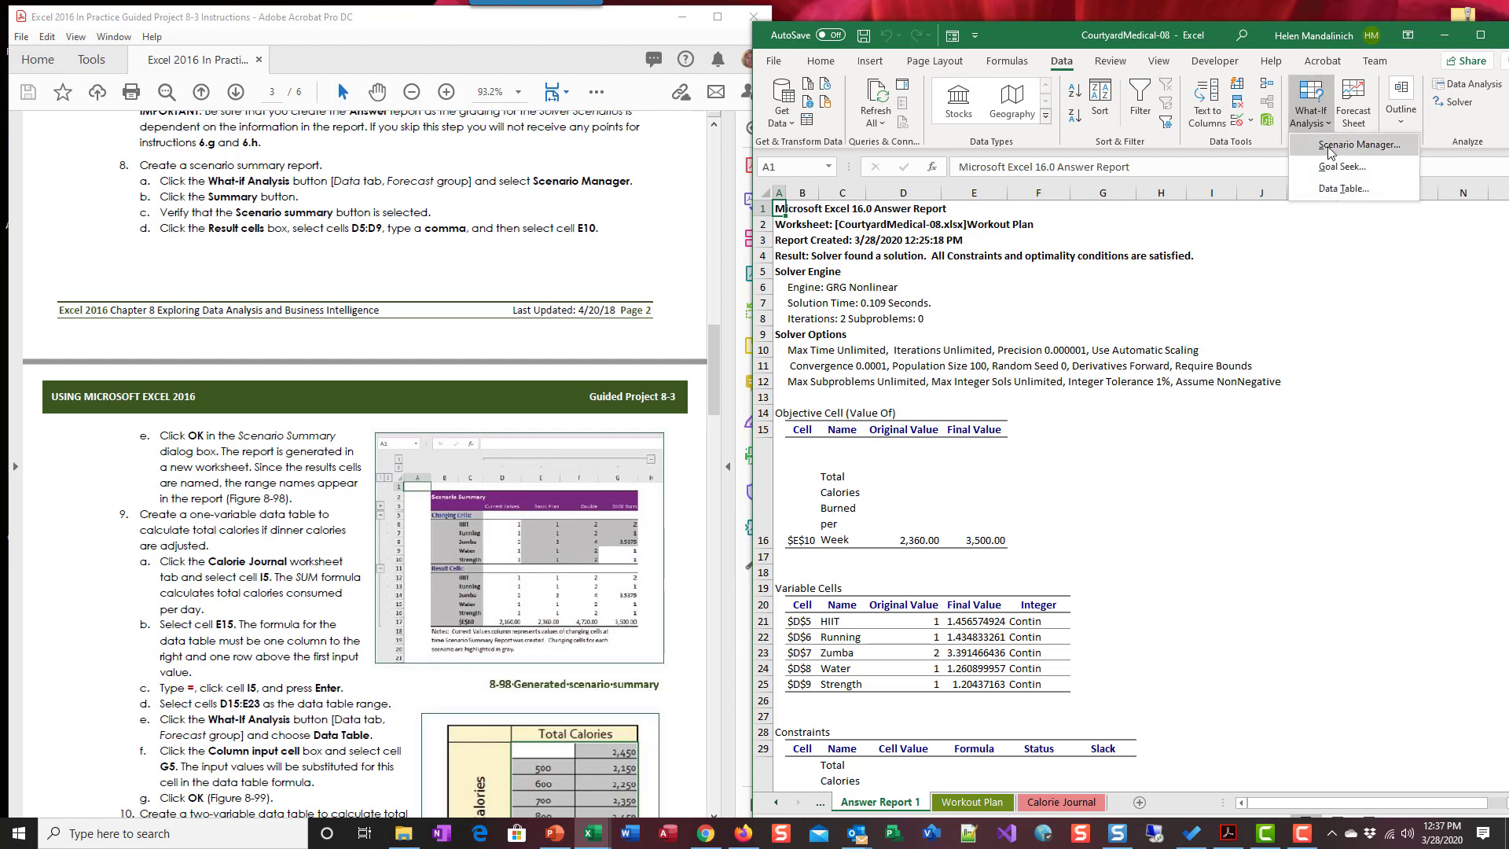
click(1336, 149)
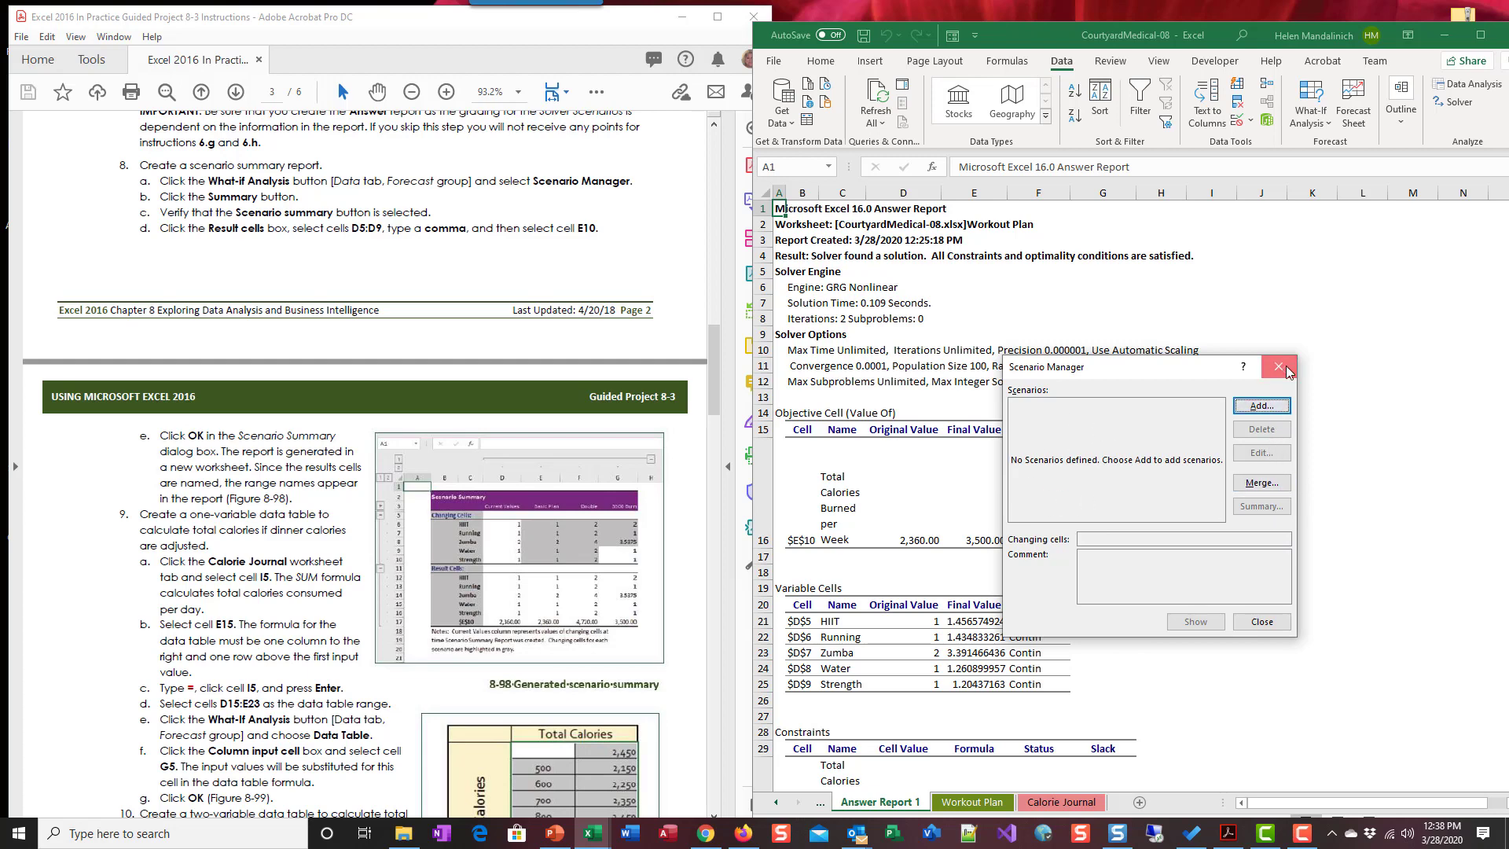
click(1261, 622)
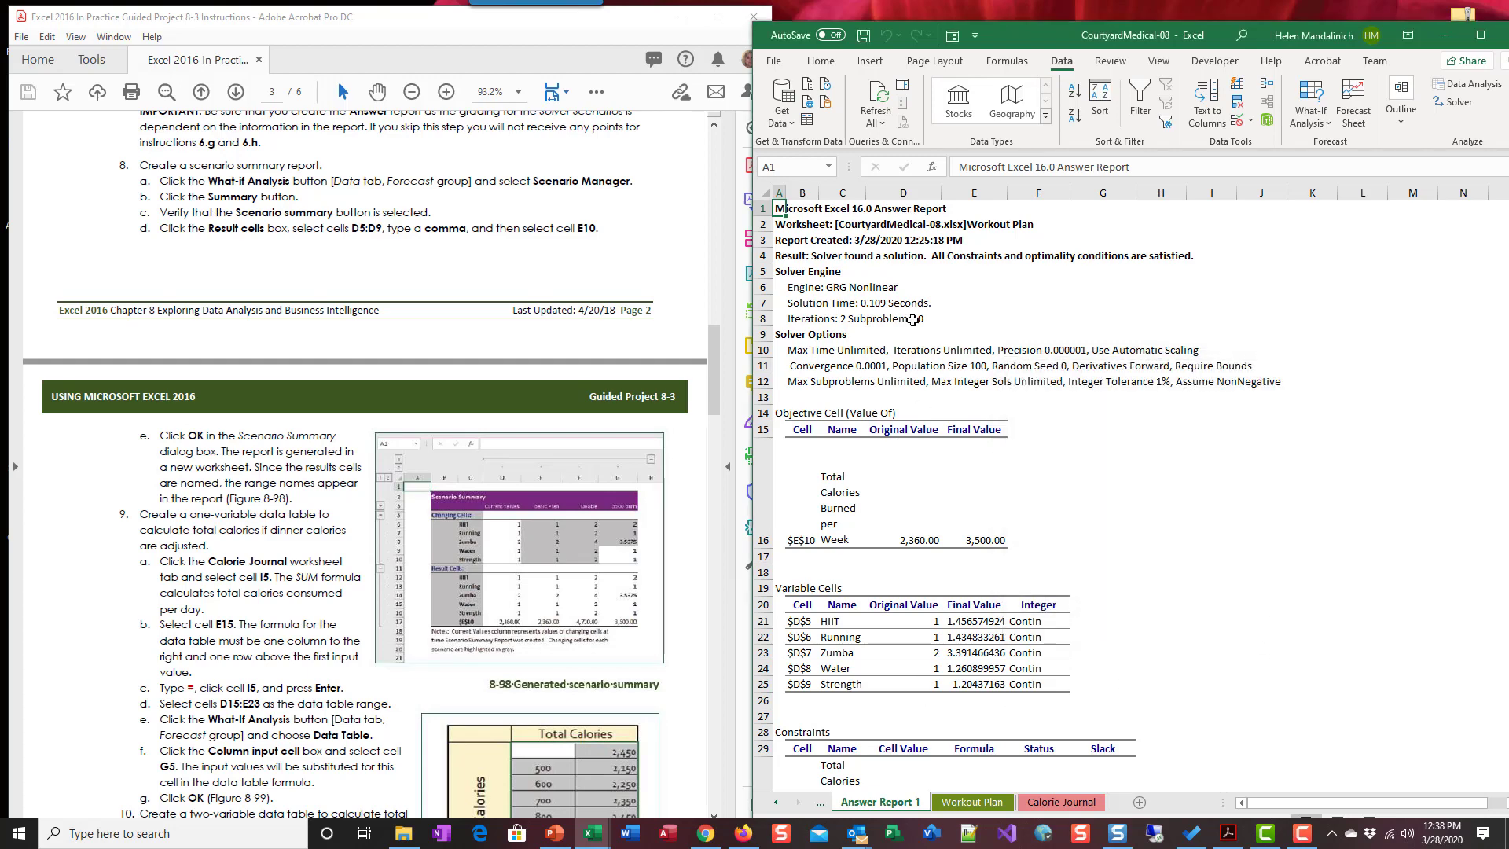
Start a summary report for the scenarios stored on the Workout Plan sheet using Scenario Manager.
click(972, 803)
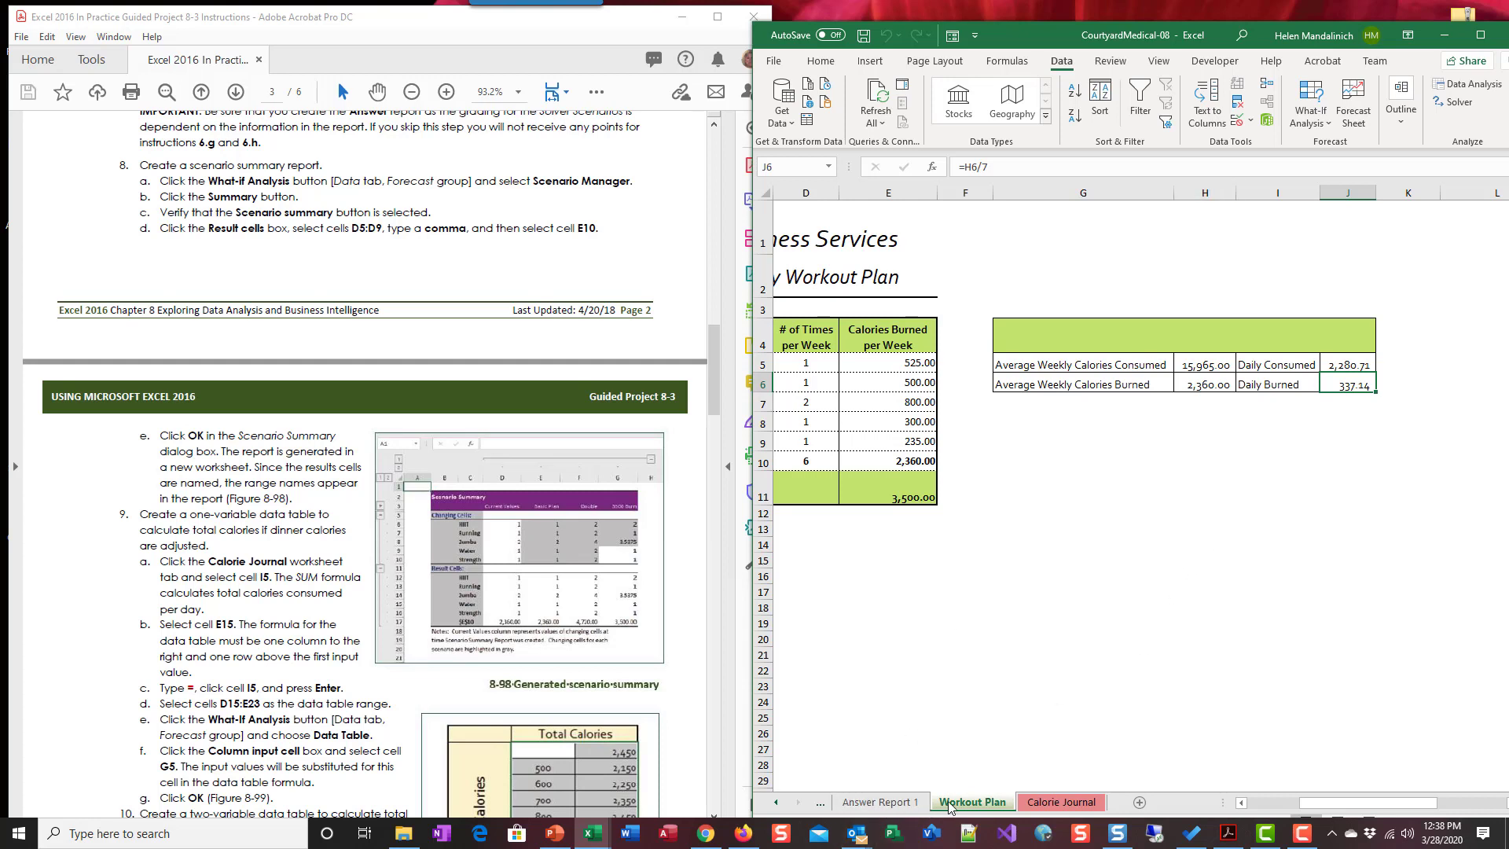
drag(1325, 806, 1291, 806)
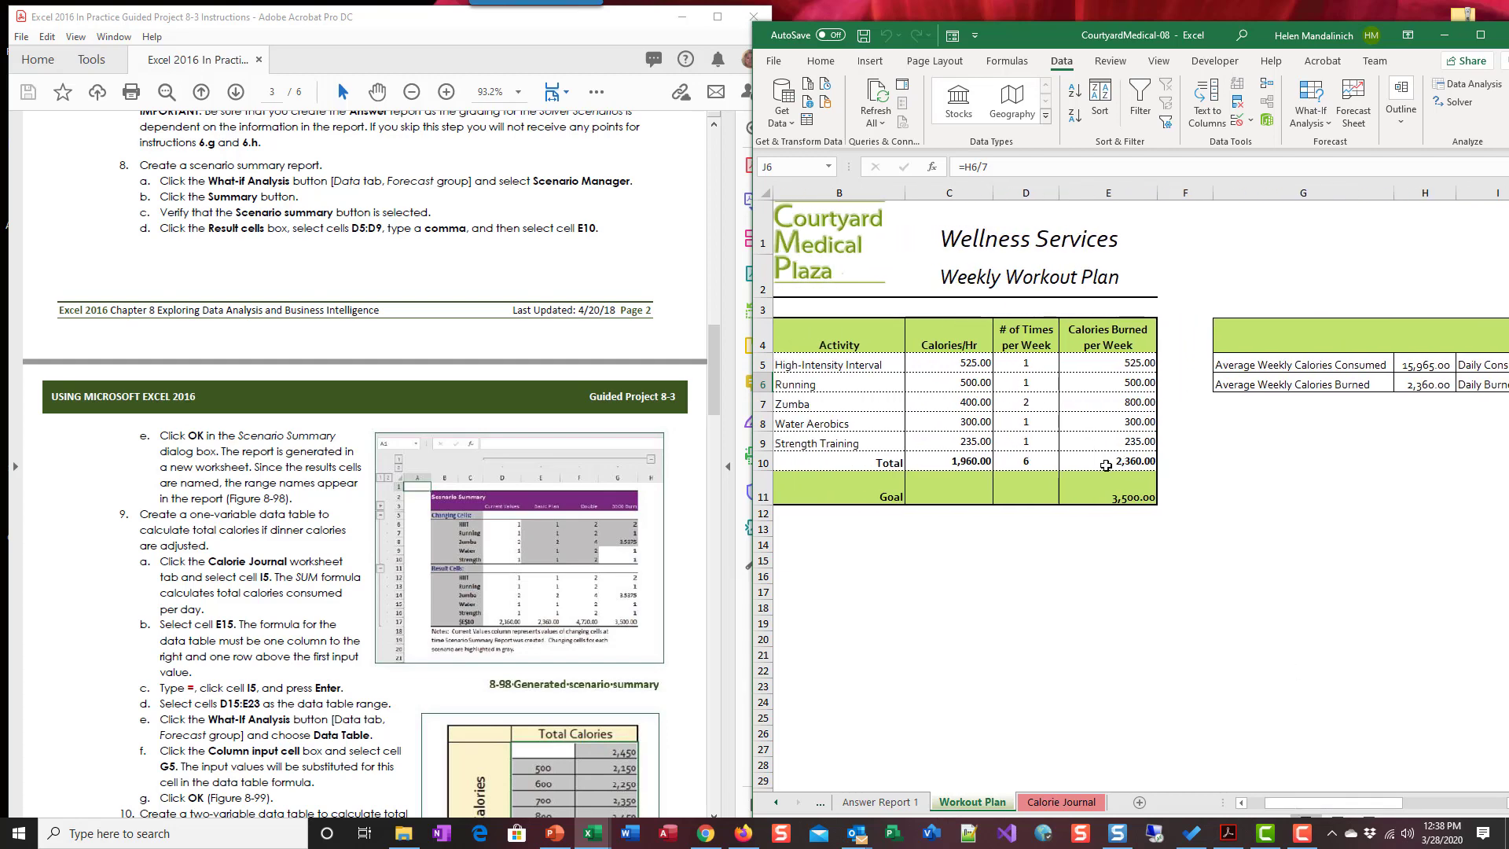
click(1324, 123)
click(1331, 146)
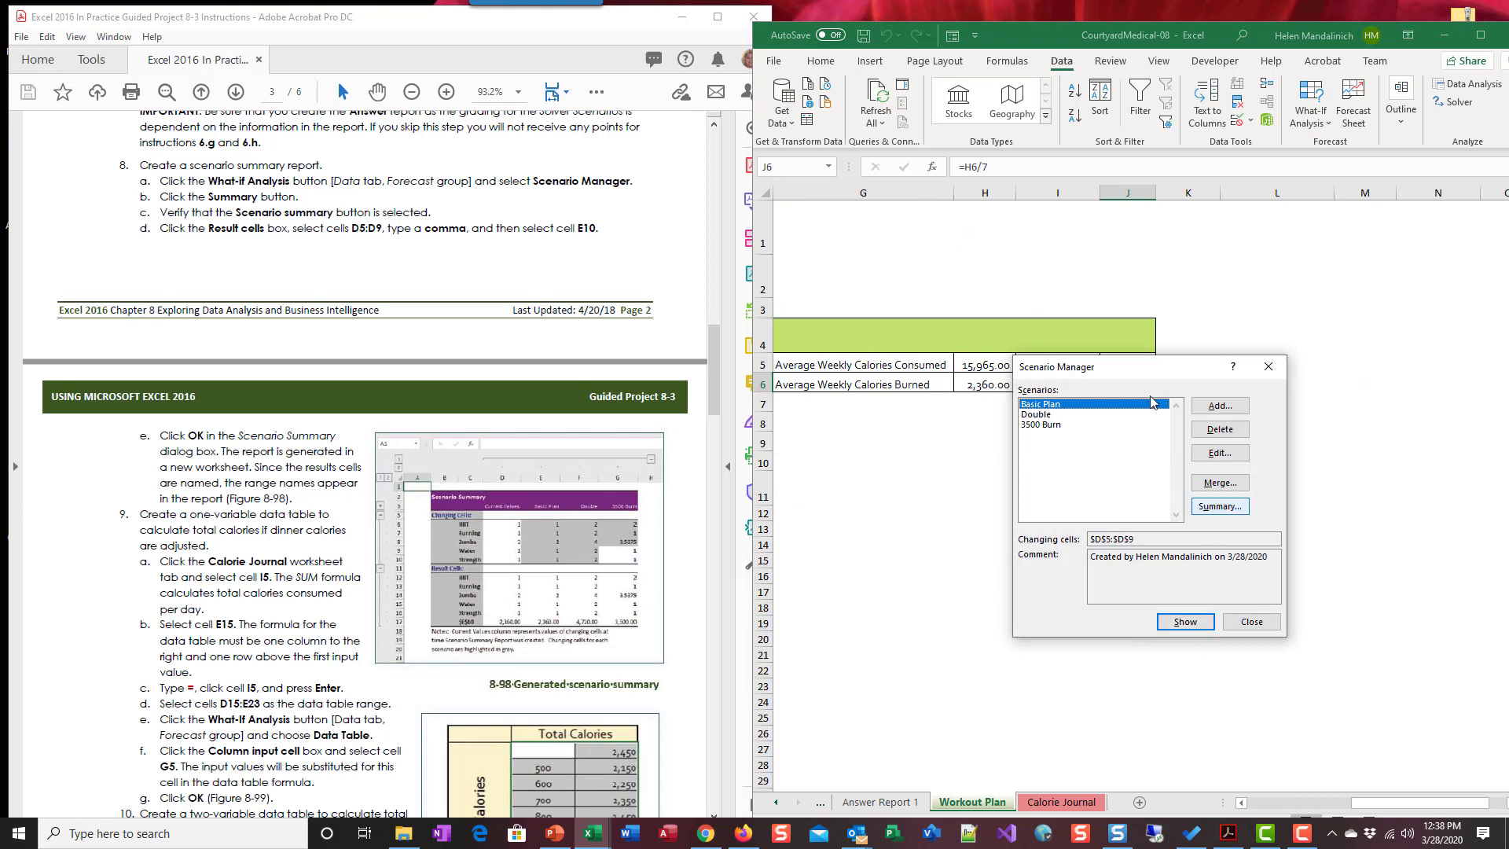
click(1182, 625)
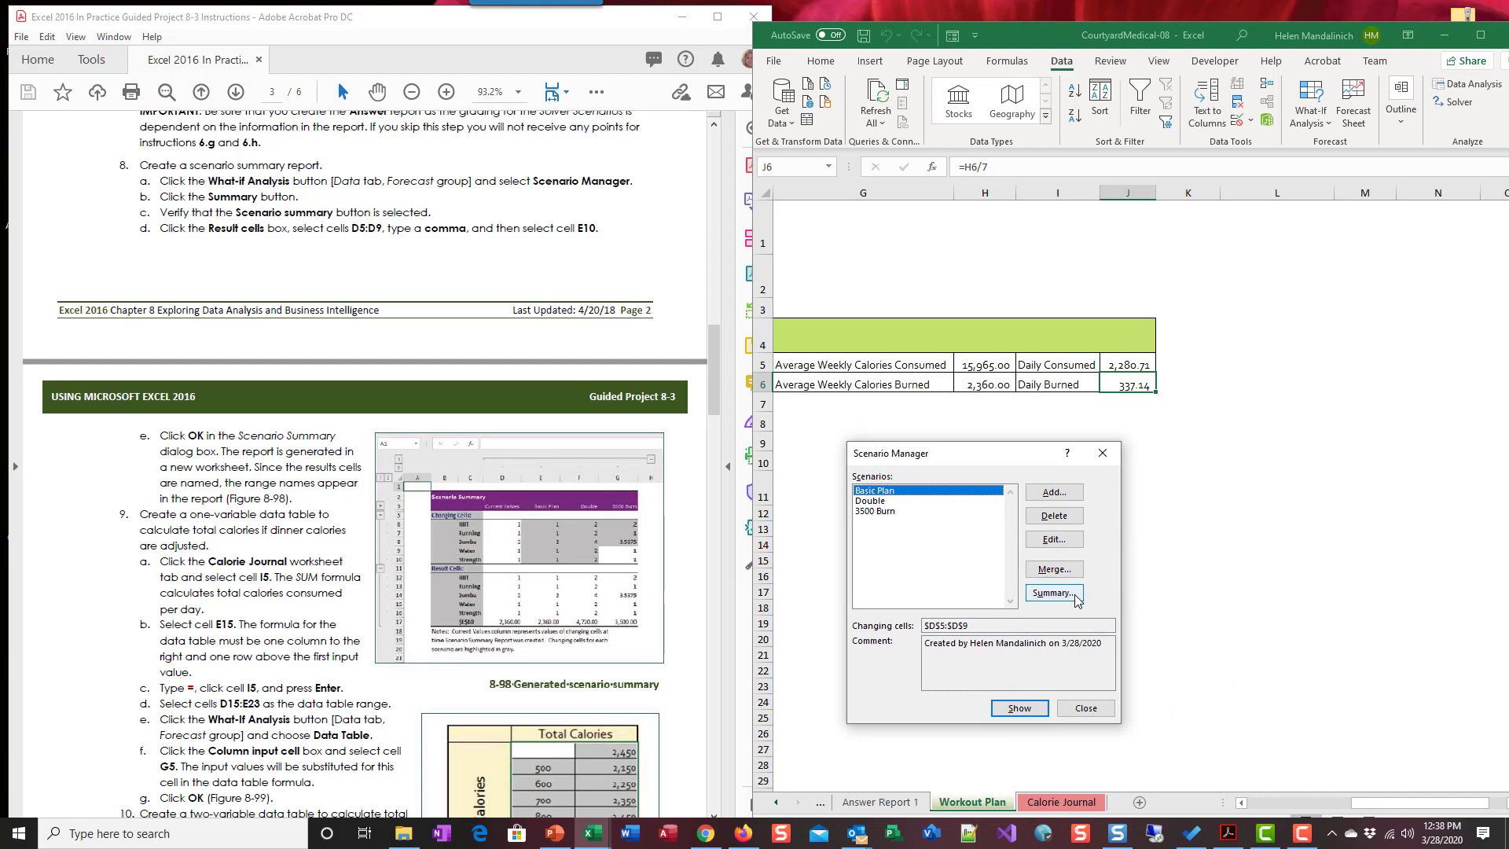
click(1051, 593)
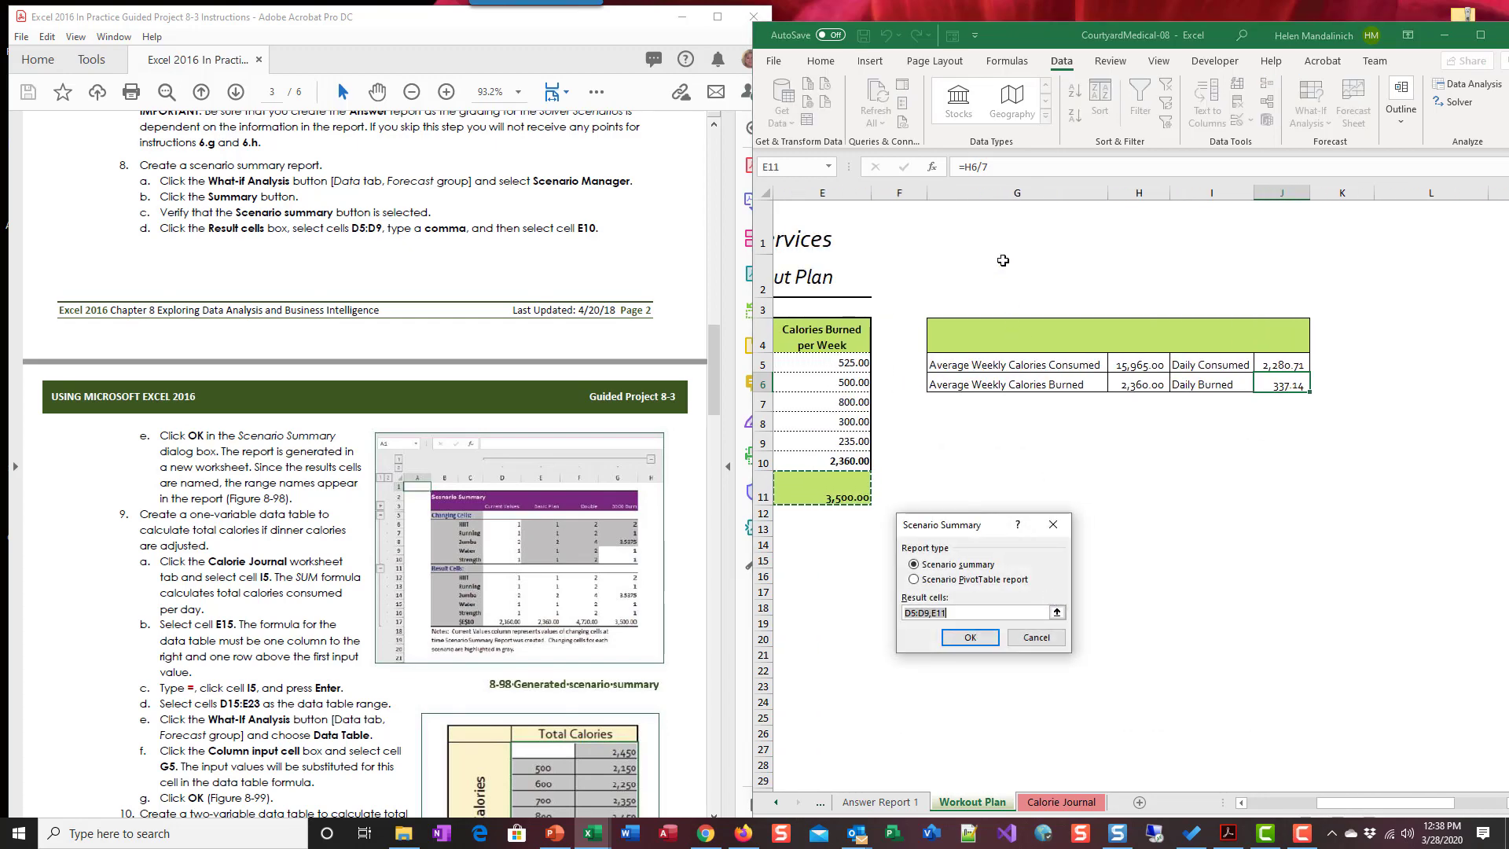
Set the summary's result cells to D5:D9 and E10, and generate the scenario summary report.
drag(1013, 263, 1014, 338)
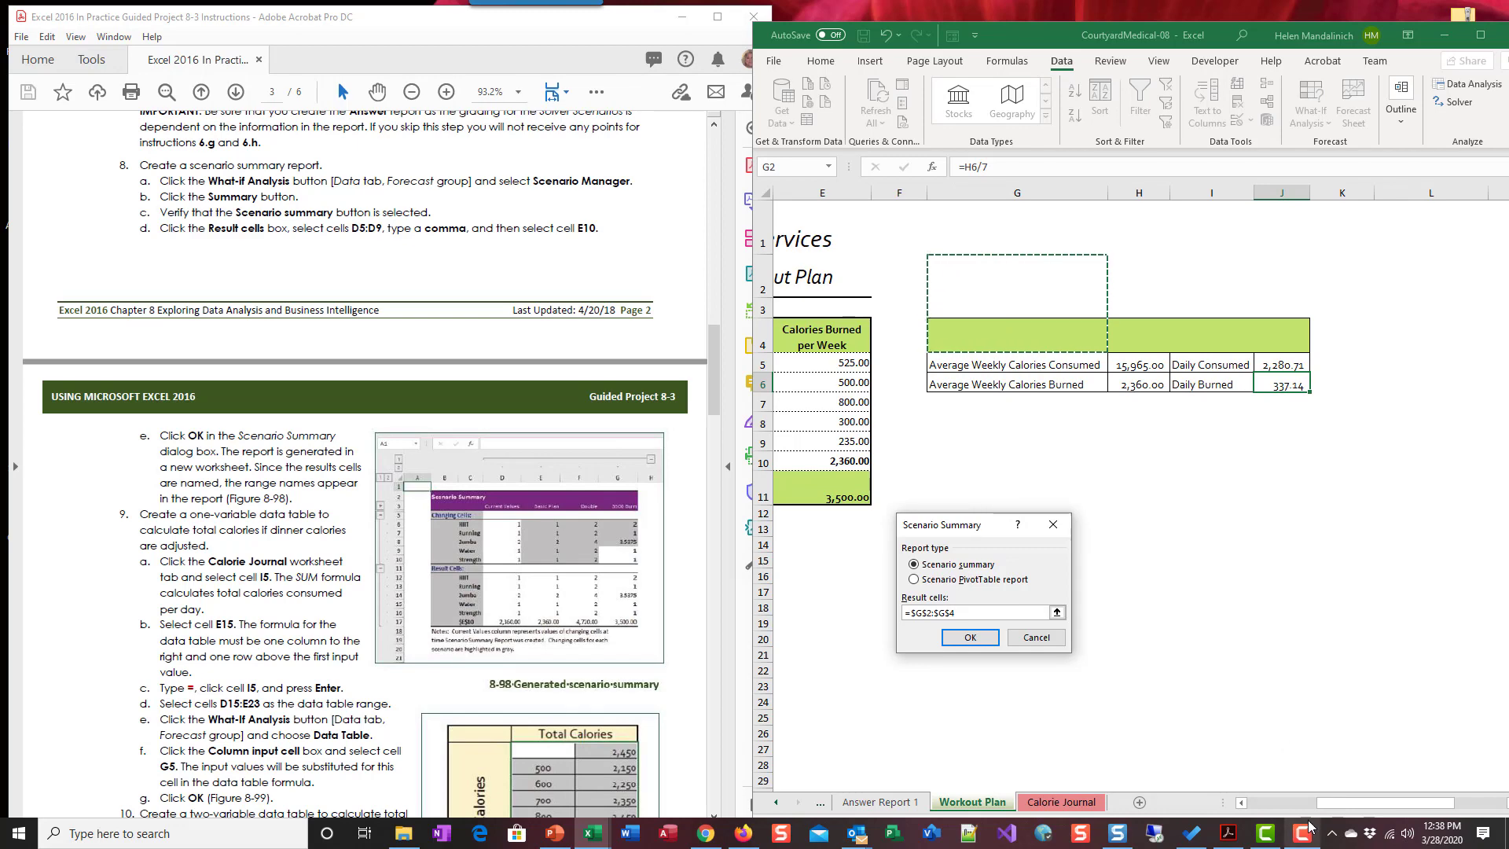
scroll(1139, 621, left, 3)
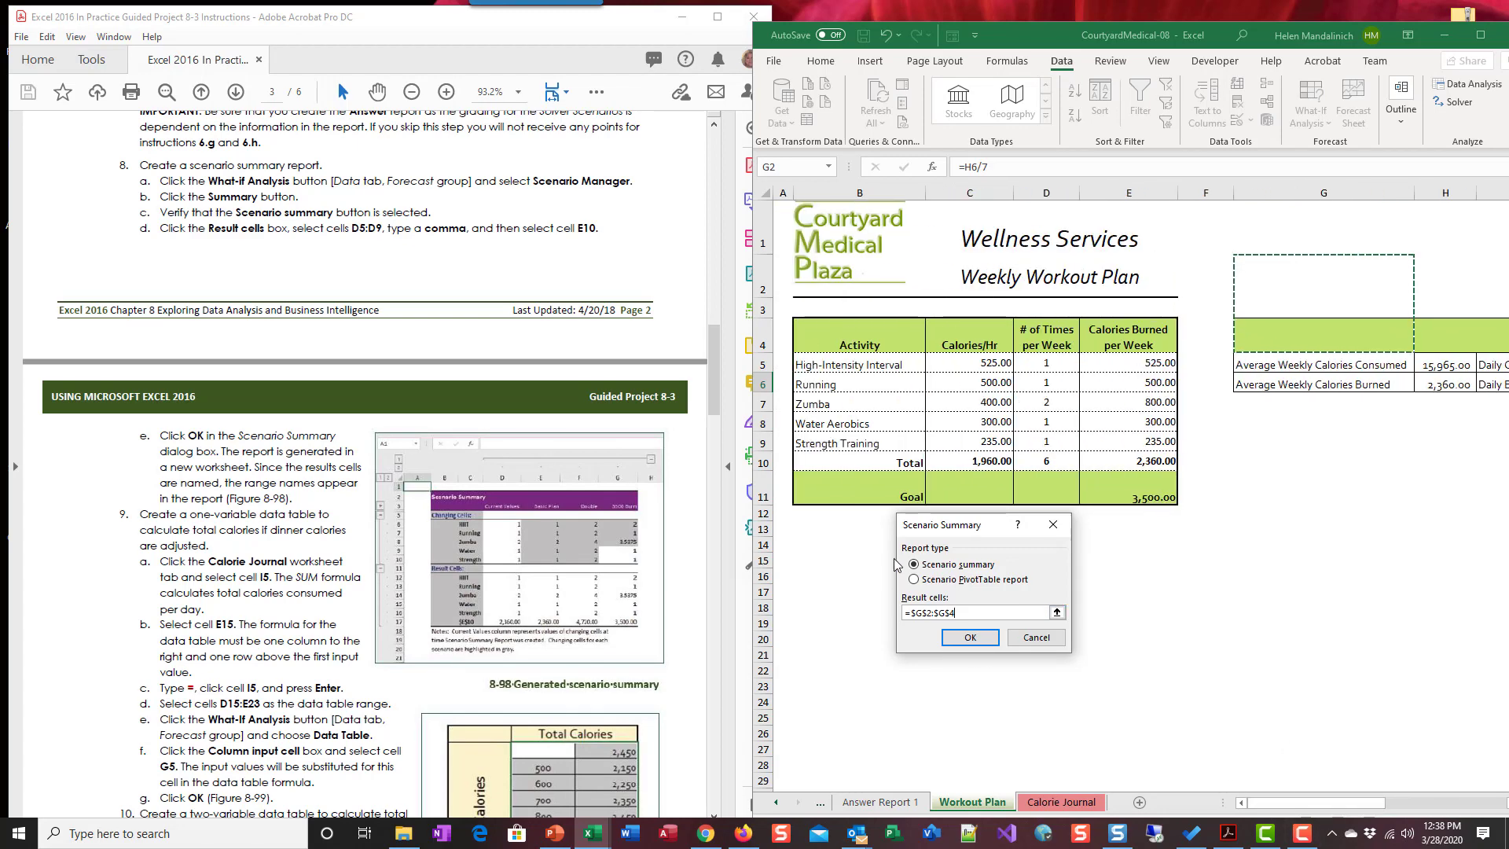
drag(1002, 617, 858, 607)
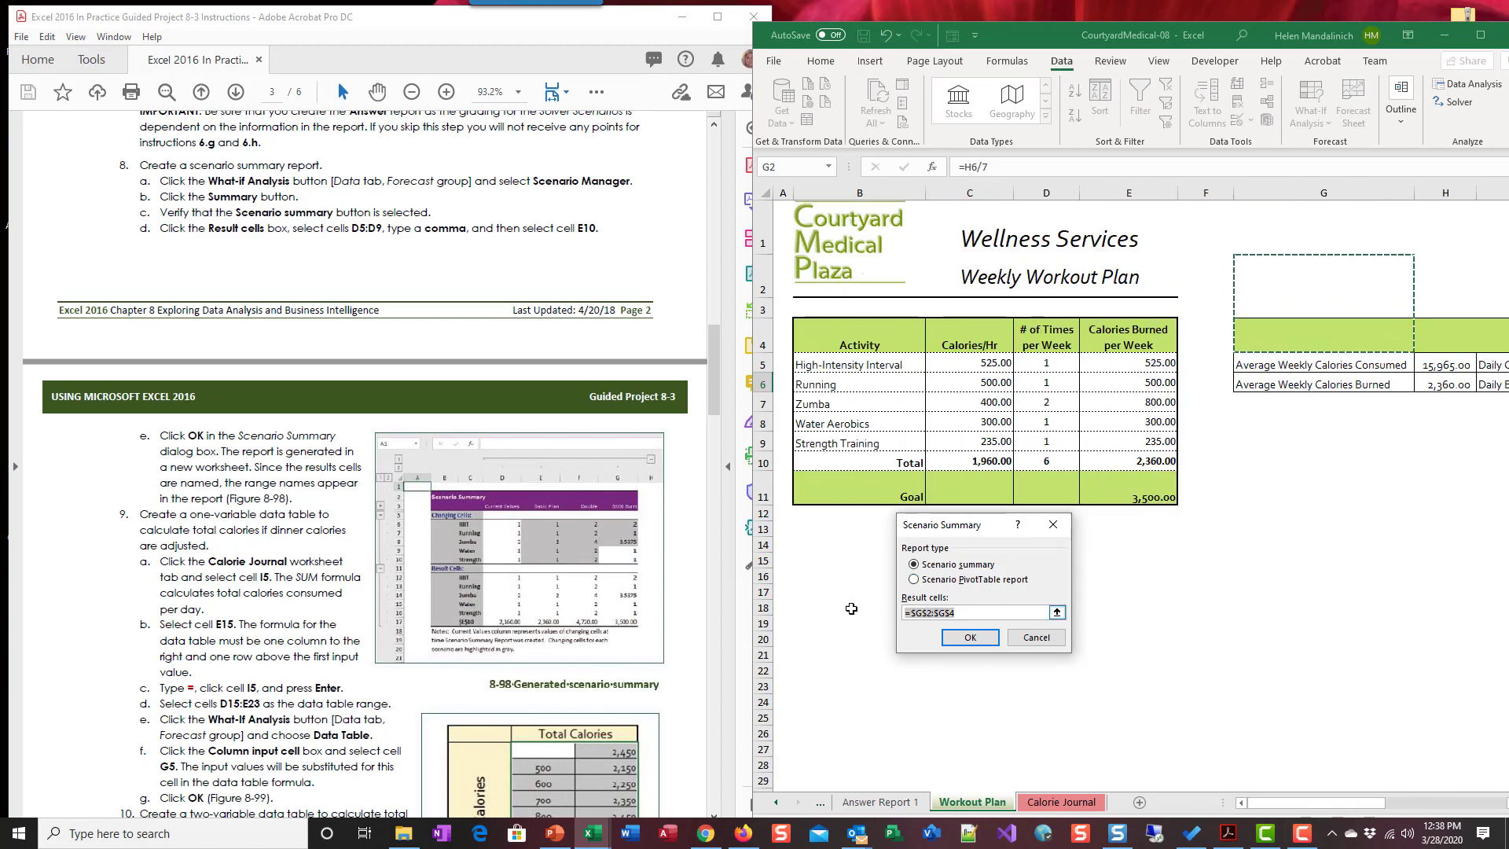
key(BackSpace)
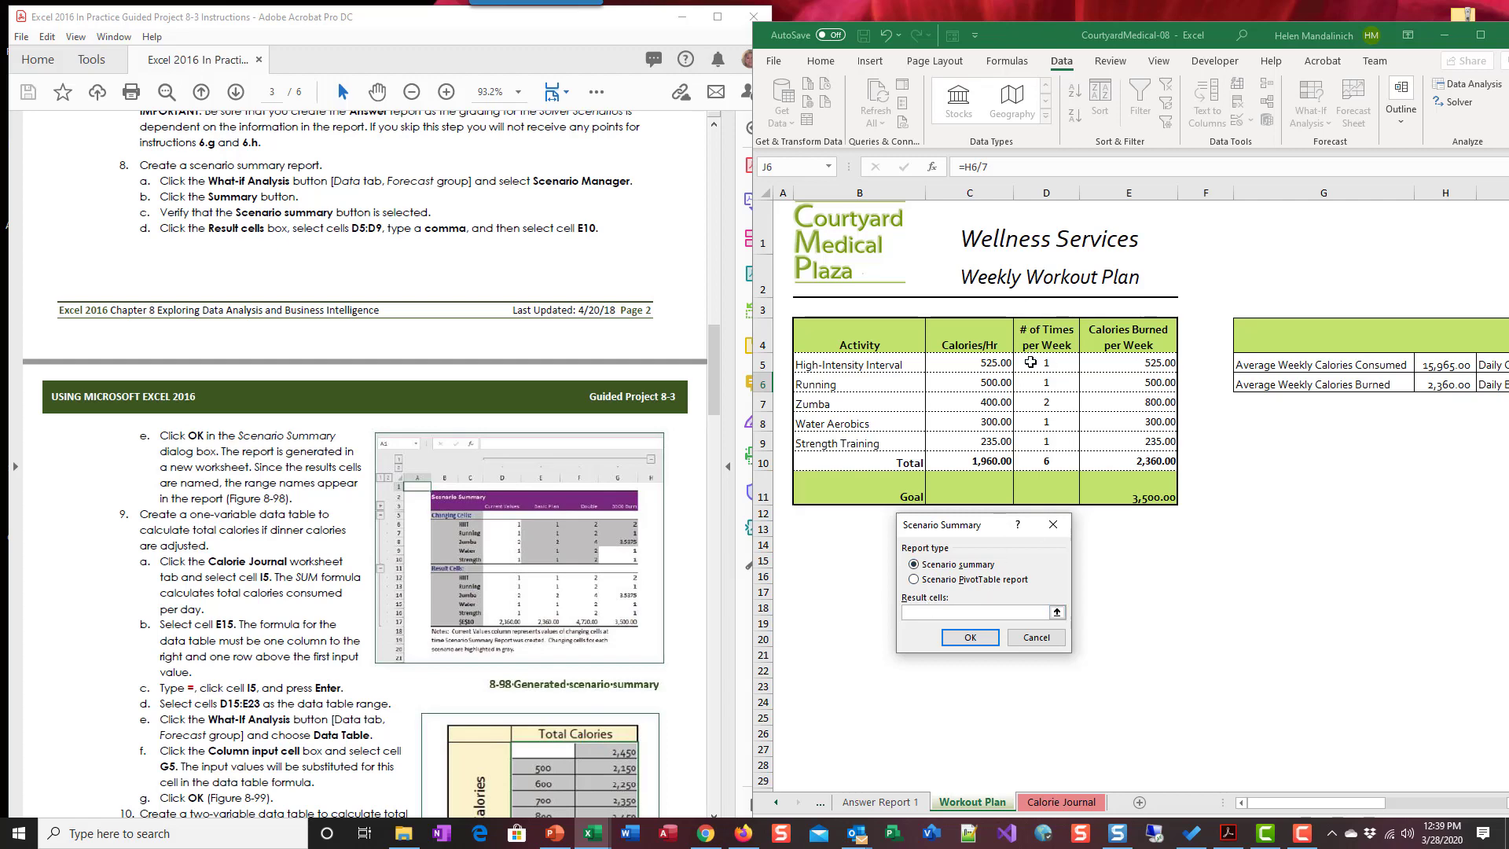
drag(1030, 362, 1031, 442)
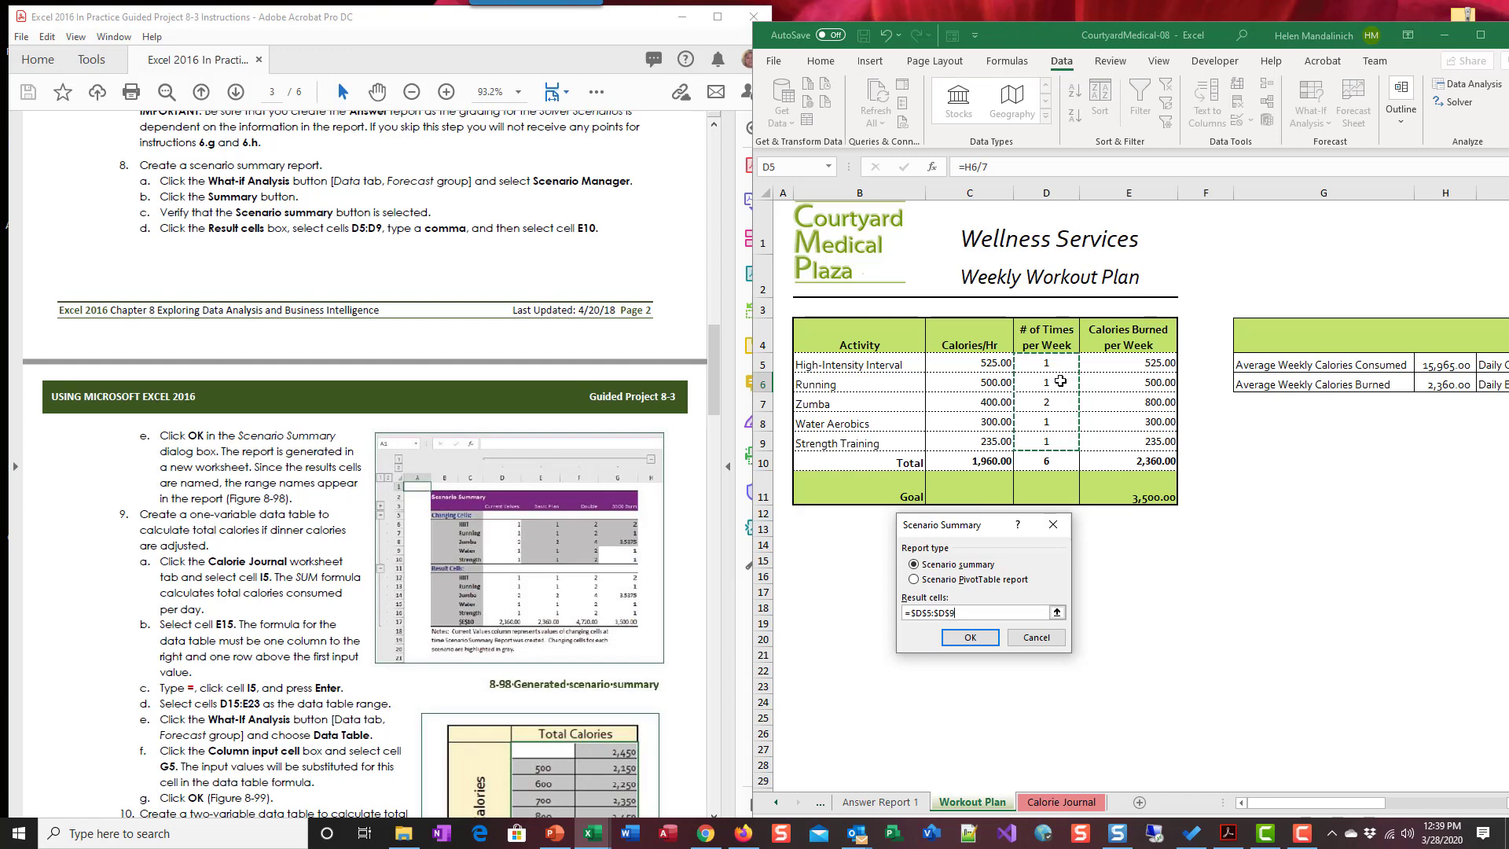
text(,)
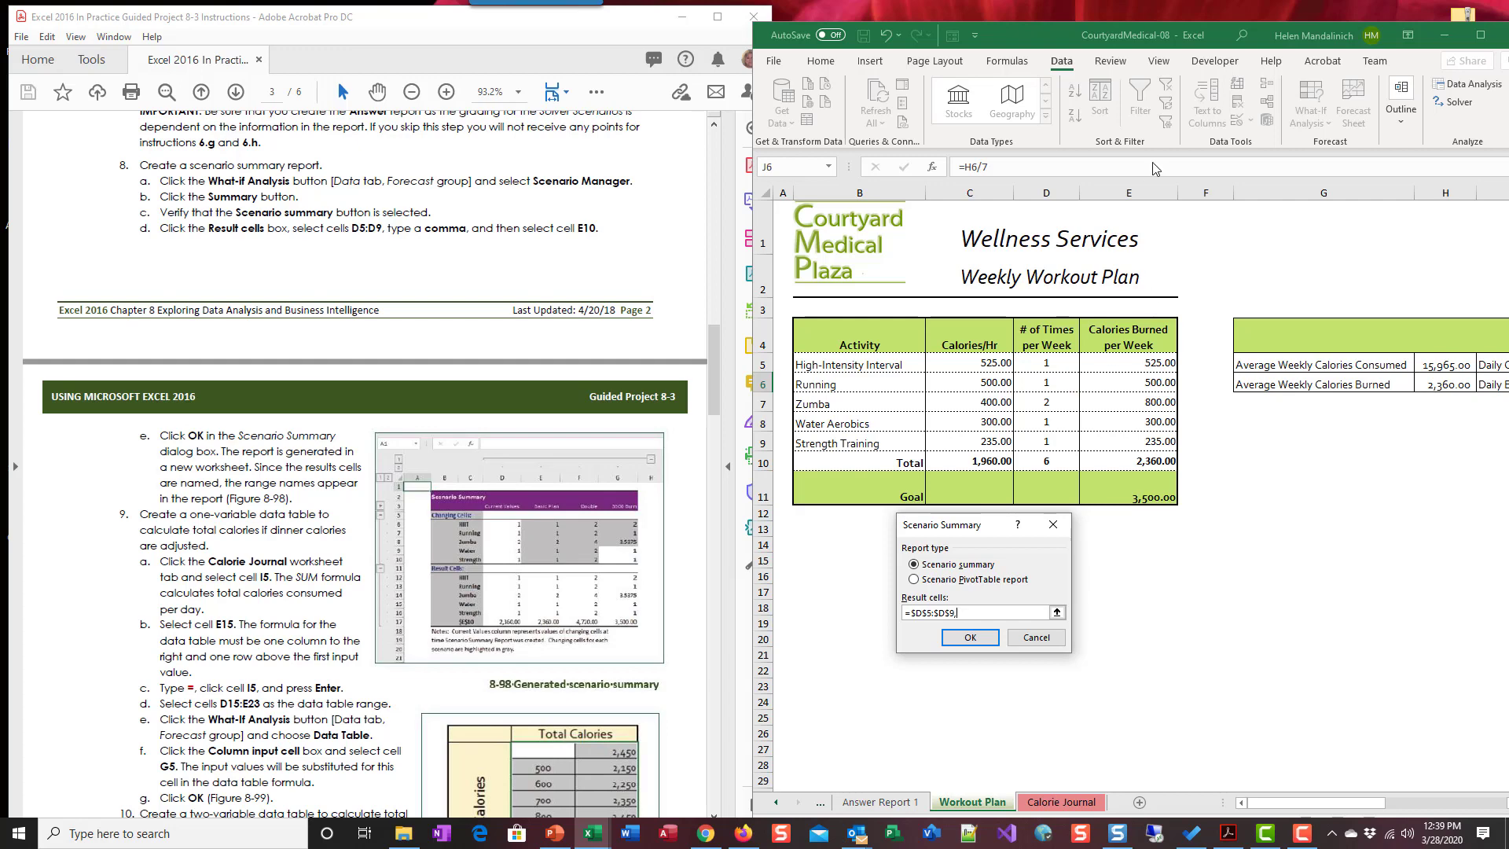
click(1163, 467)
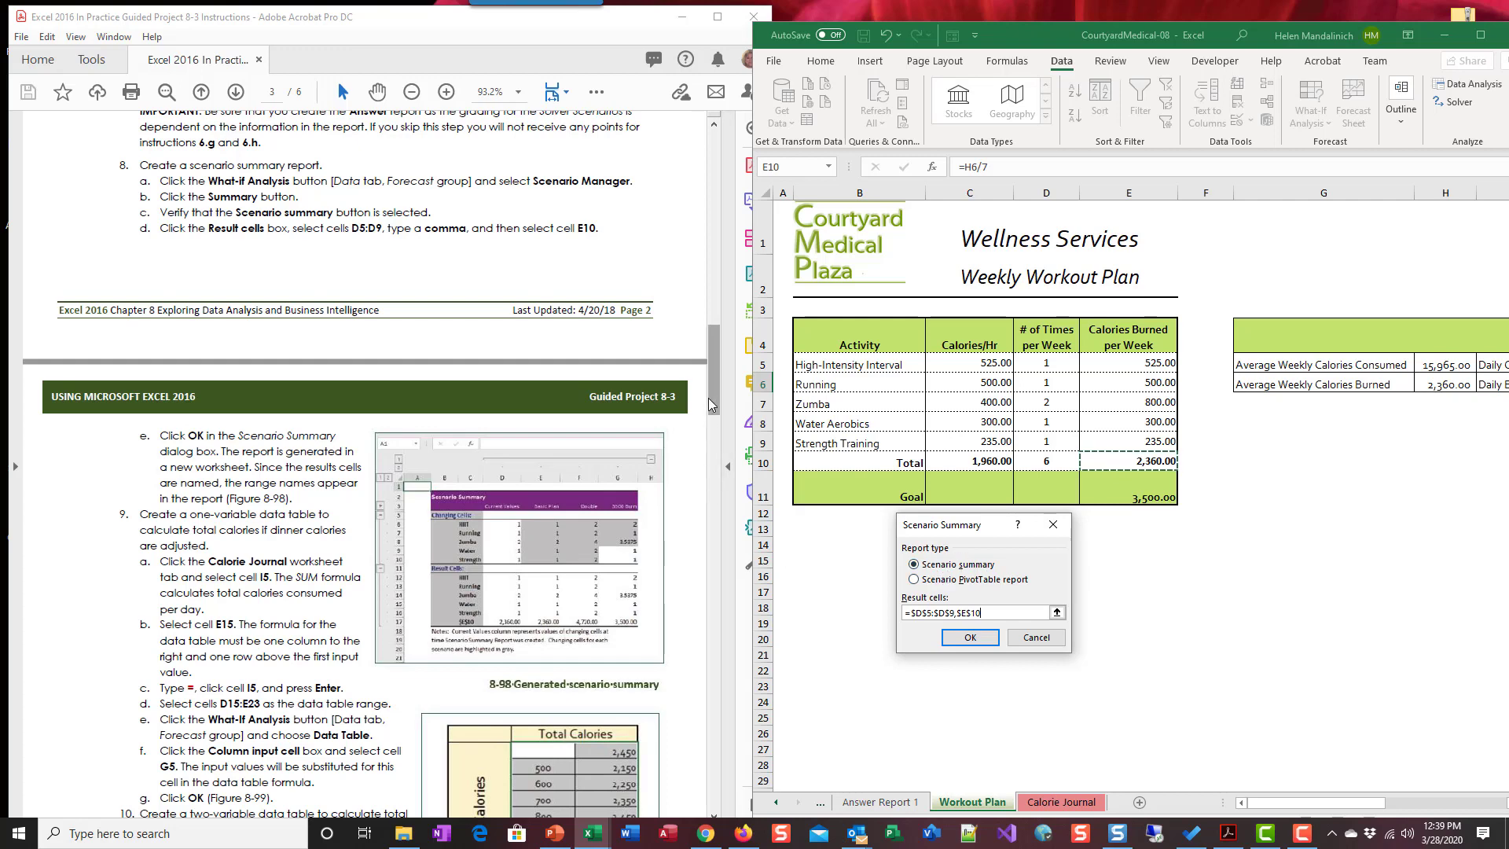
drag(715, 393, 715, 389)
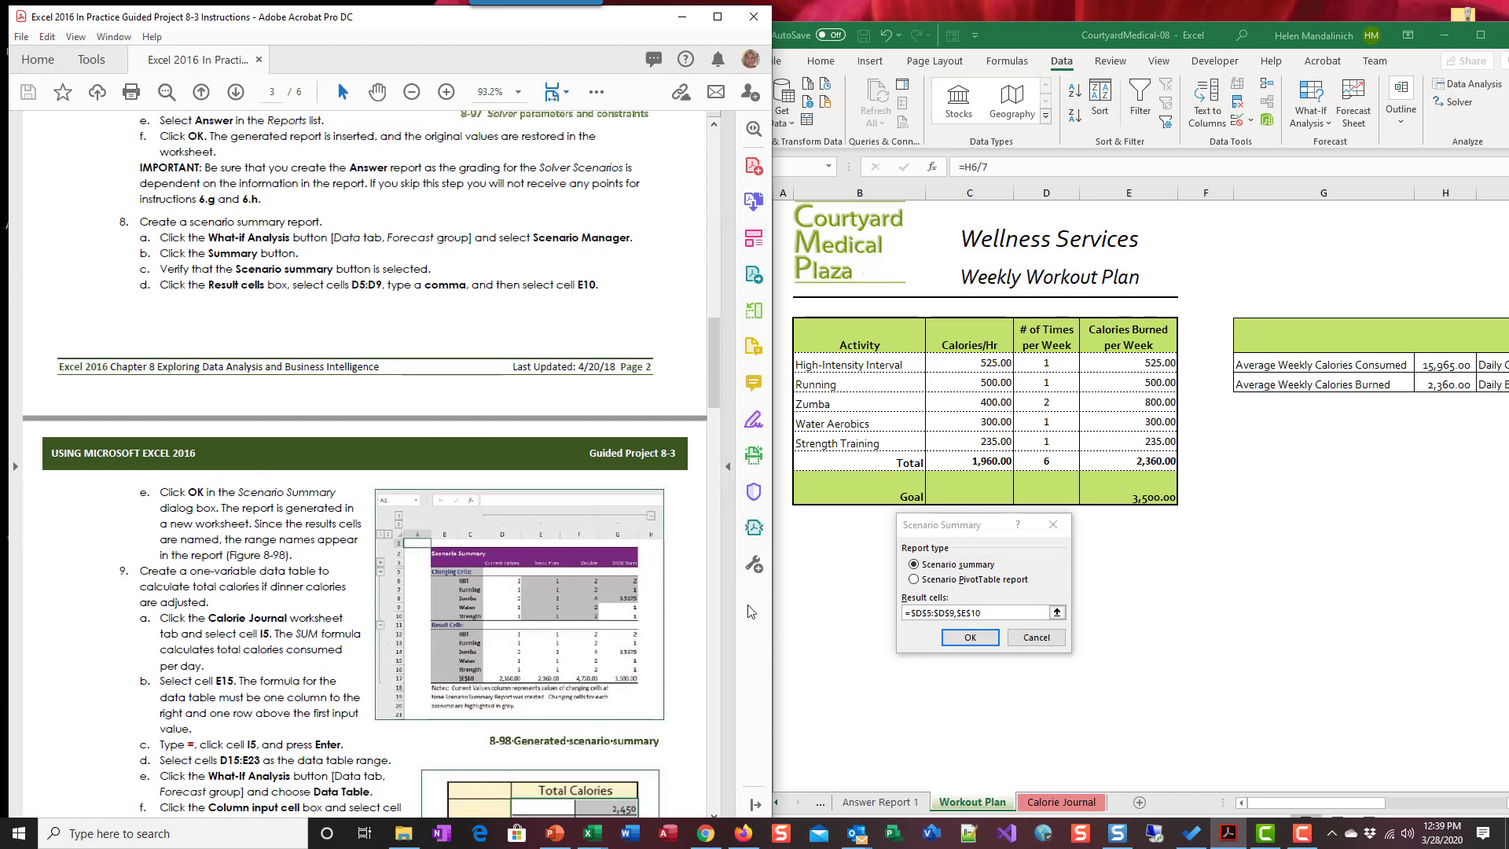
click(954, 636)
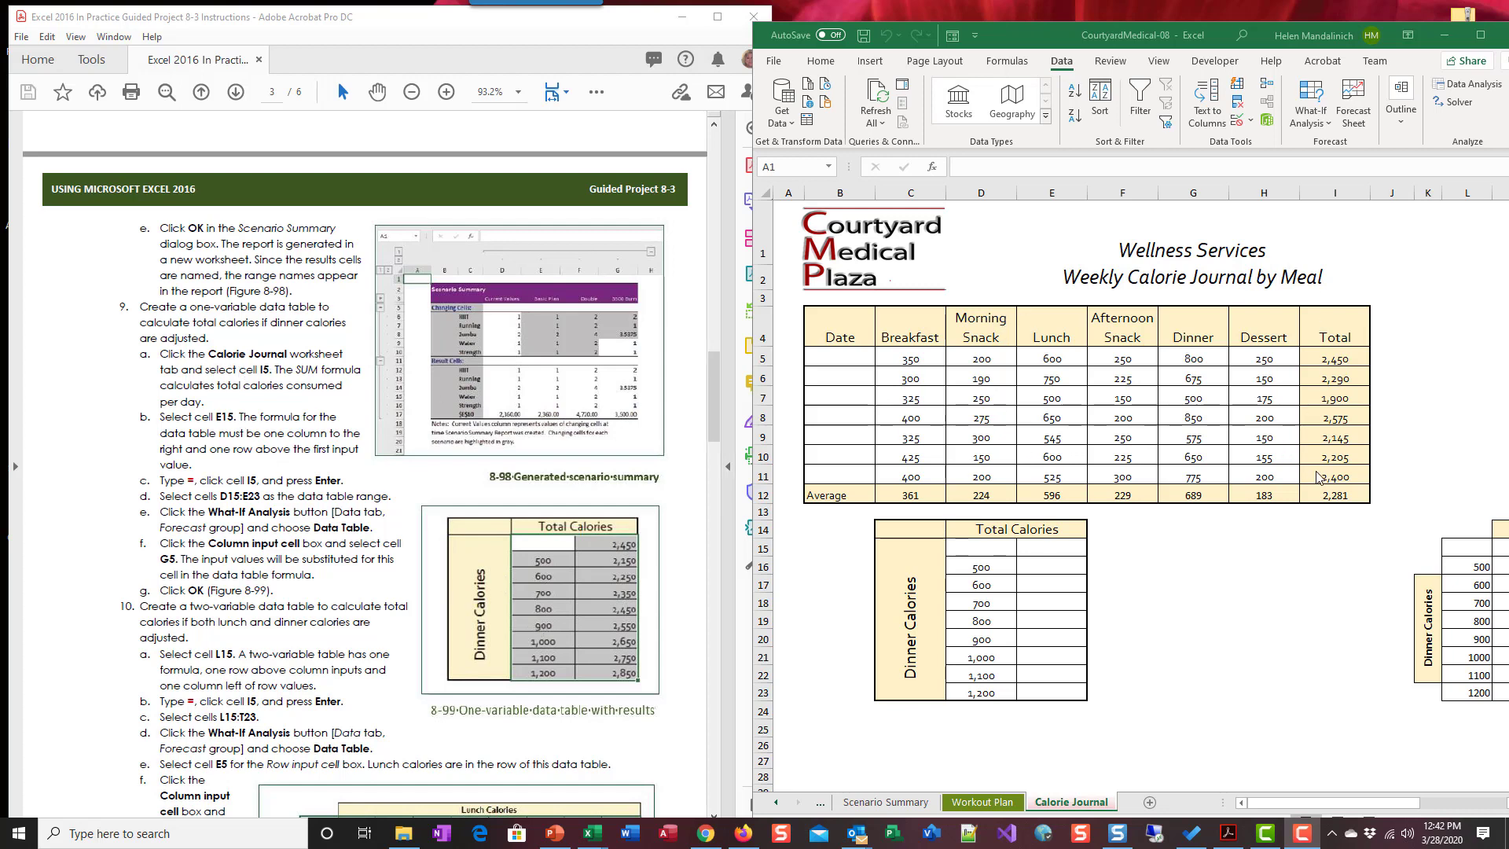
Enter the formula =I5 in cell E15 of the Calorie Journal sheet, above the one-variable results column.
click(1342, 358)
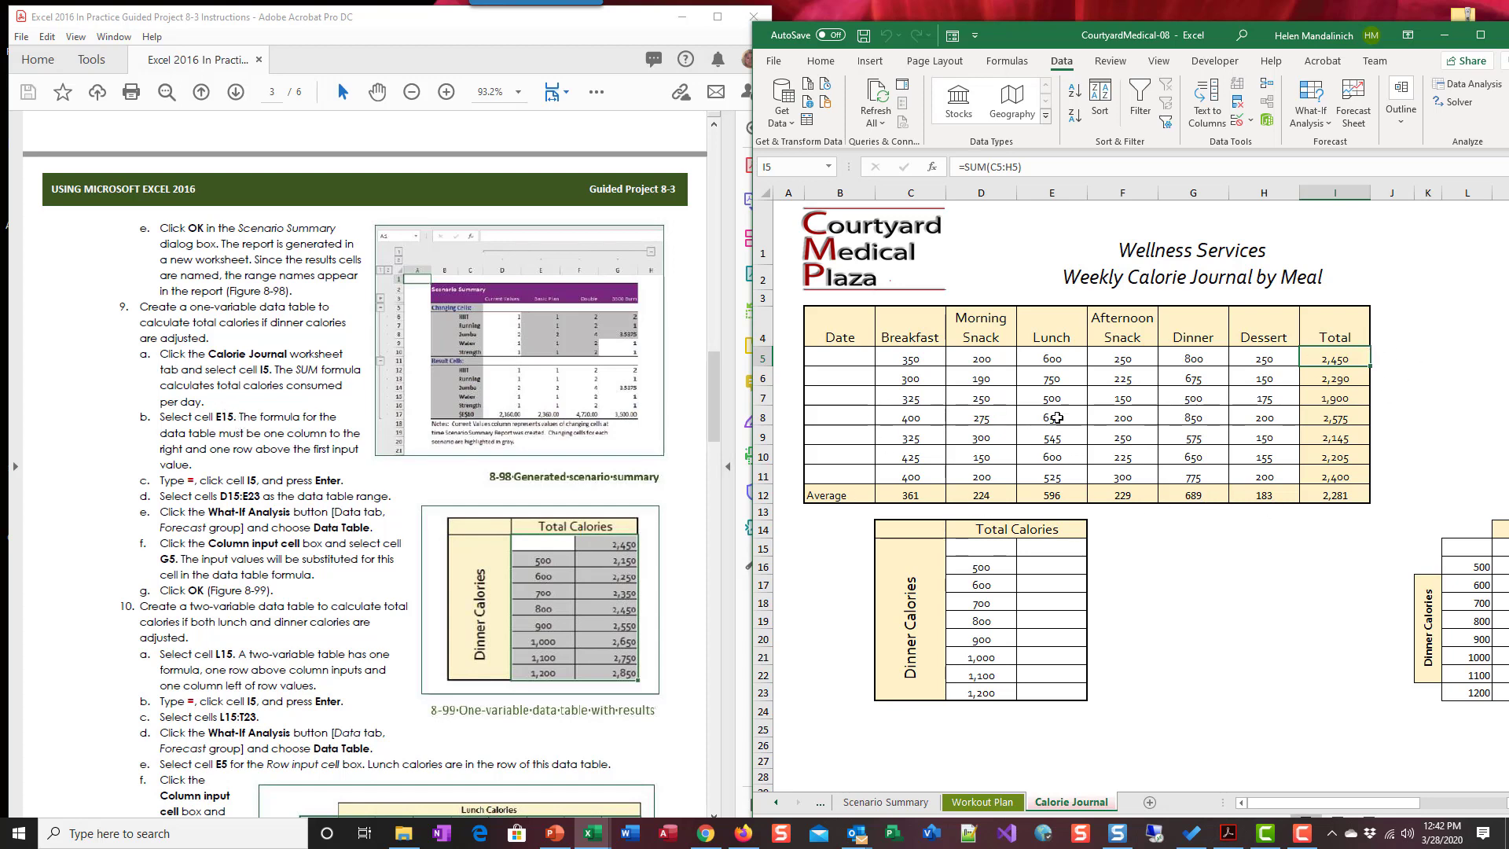
click(1057, 545)
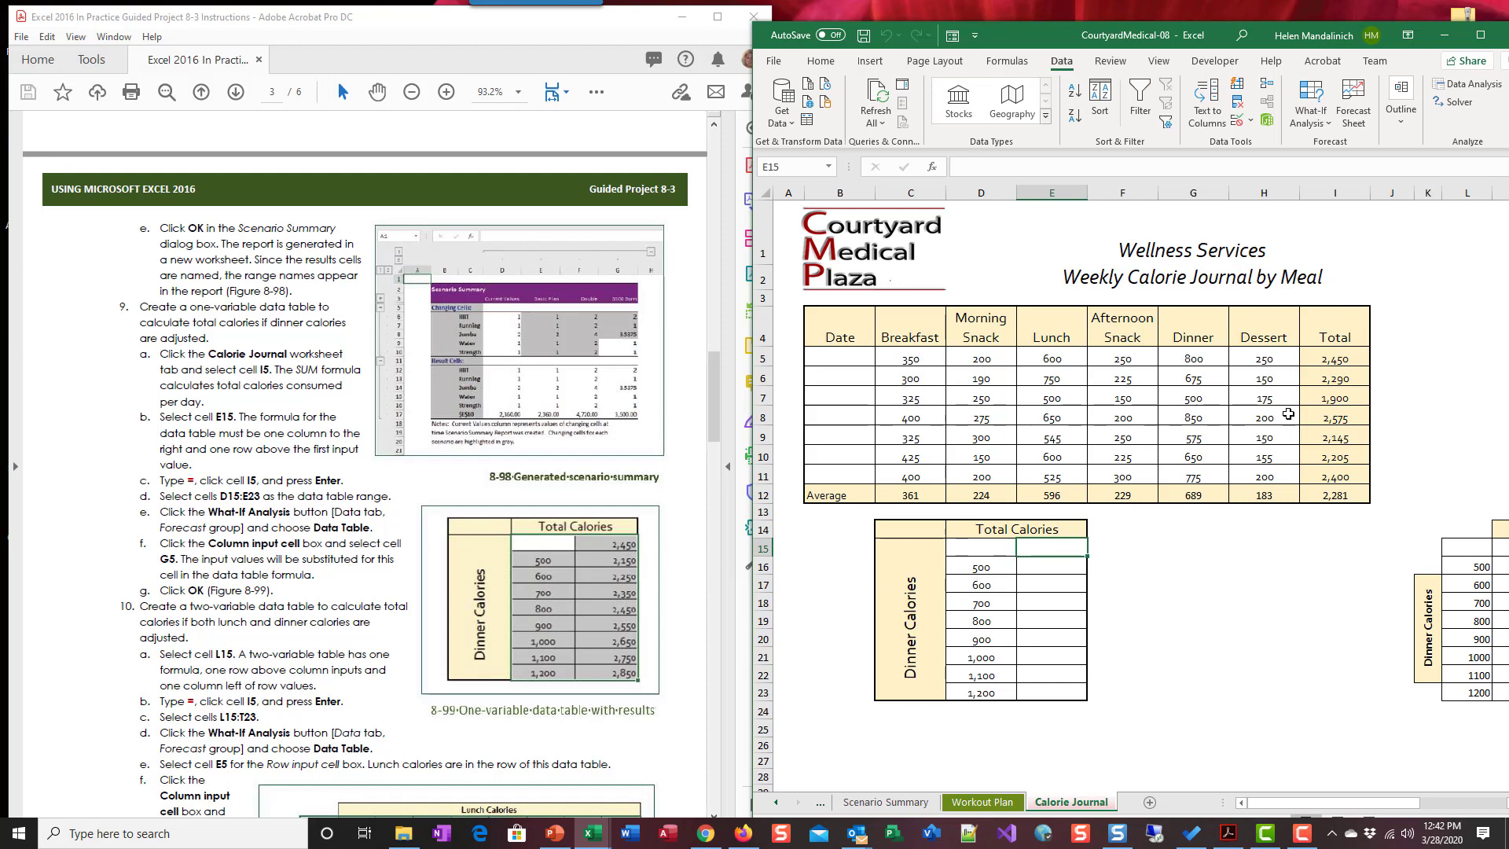
click(1335, 357)
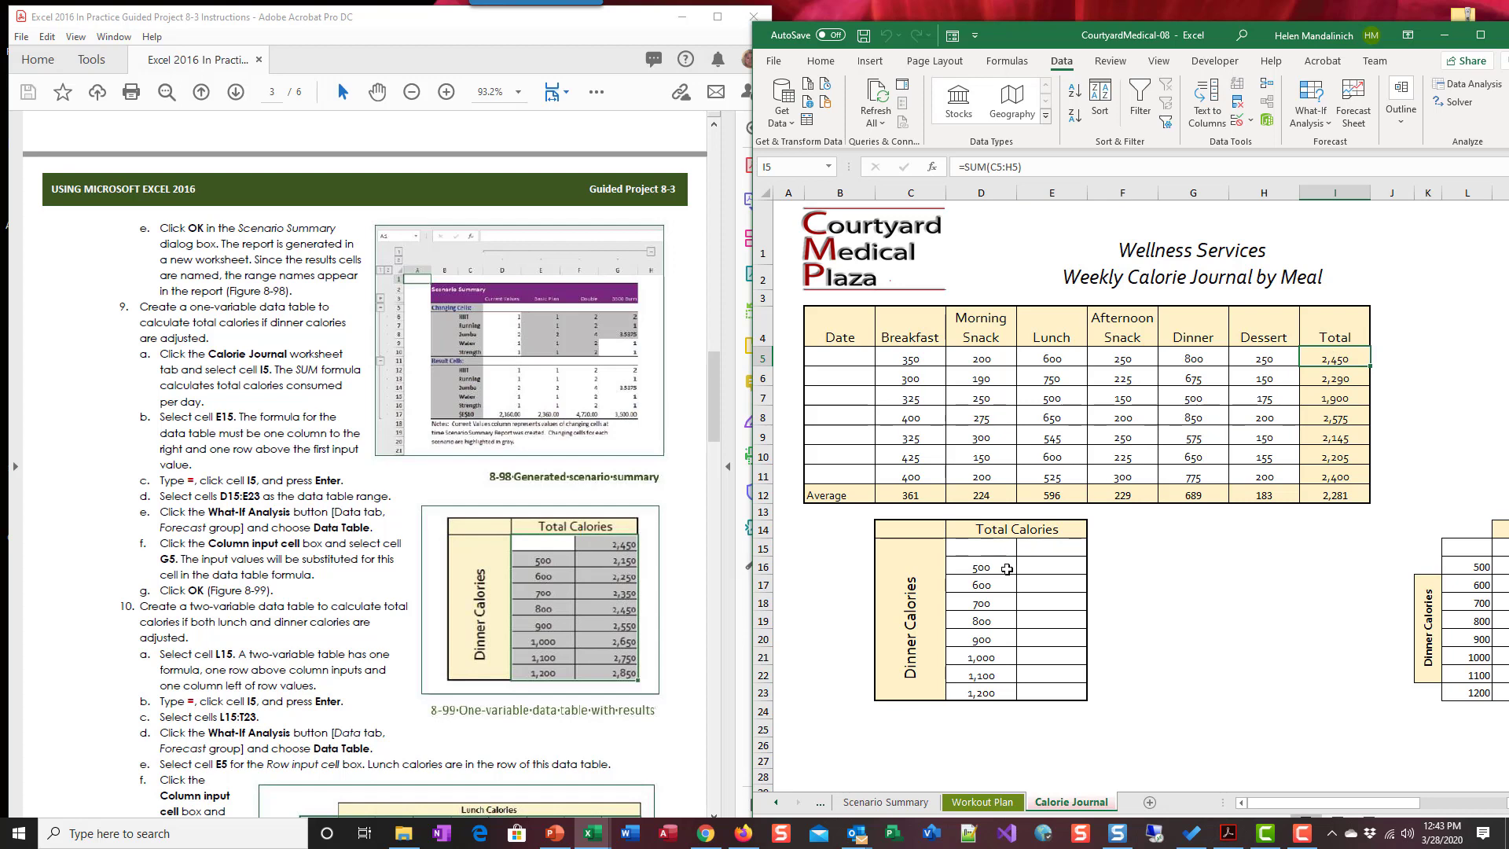
click(1053, 547)
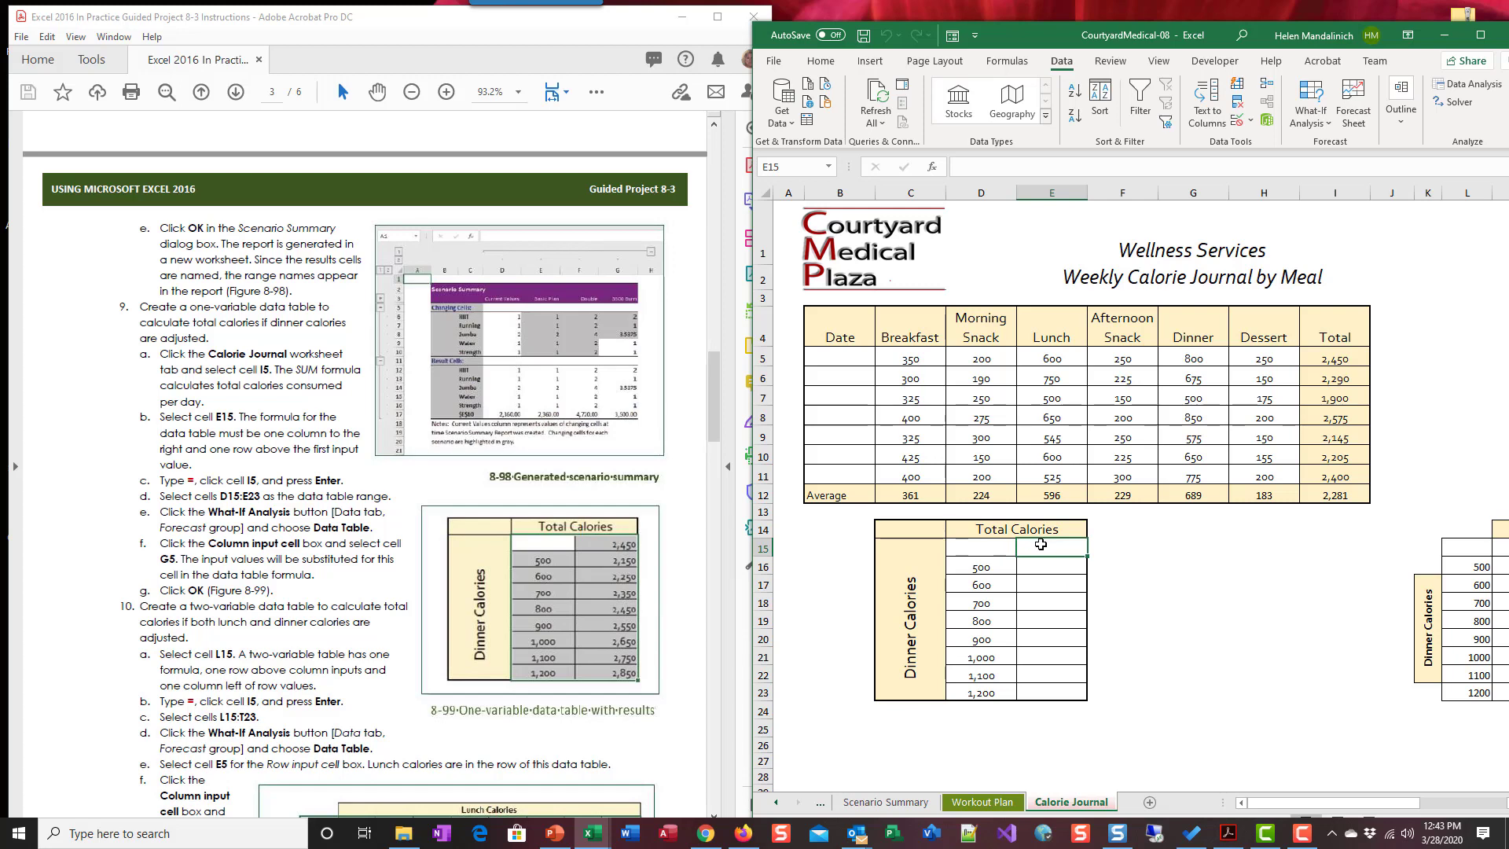
text(=)
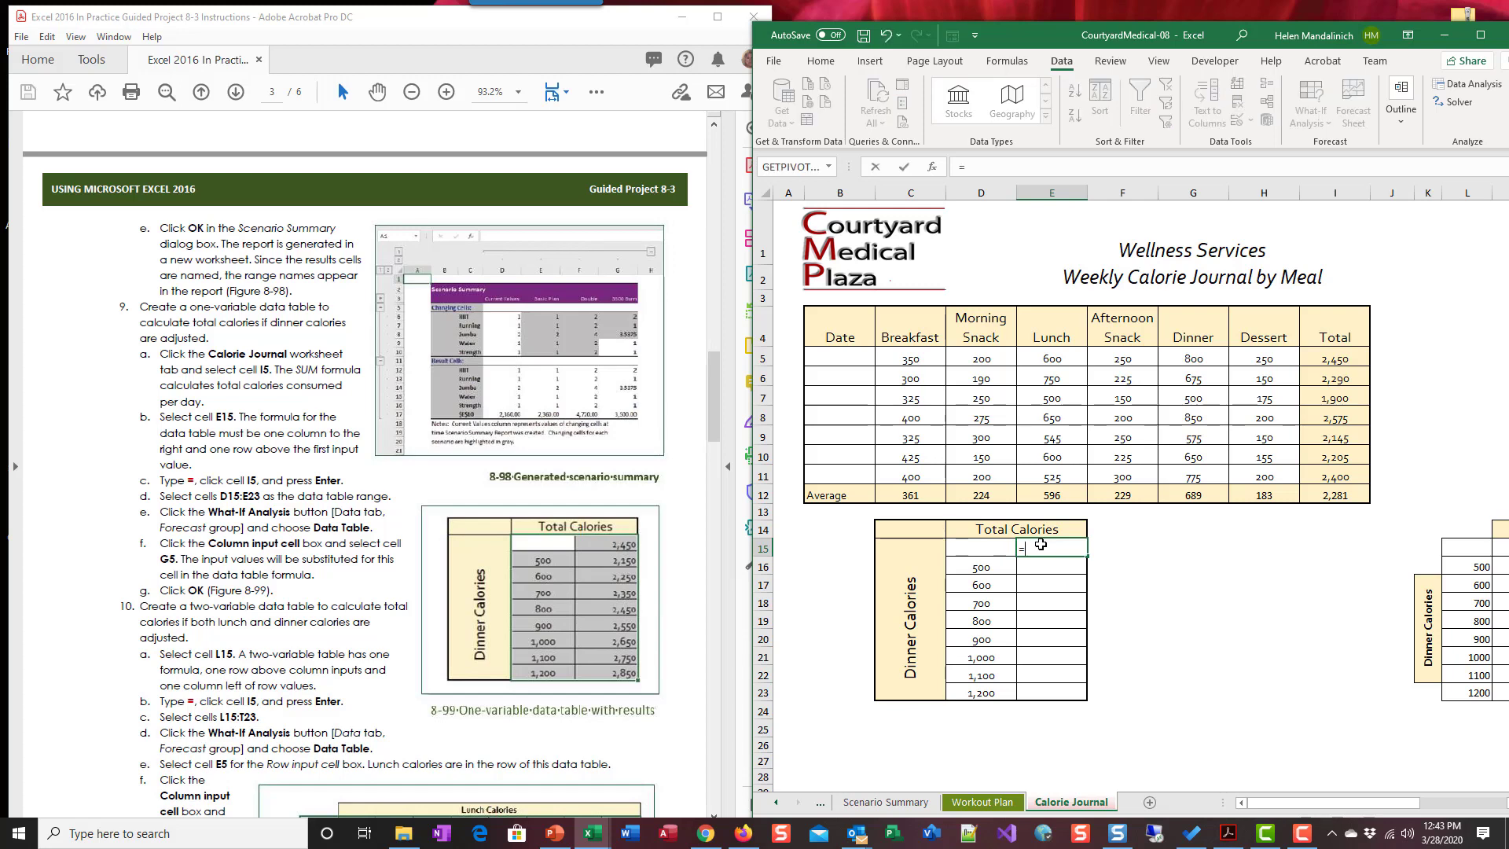
click(1336, 360)
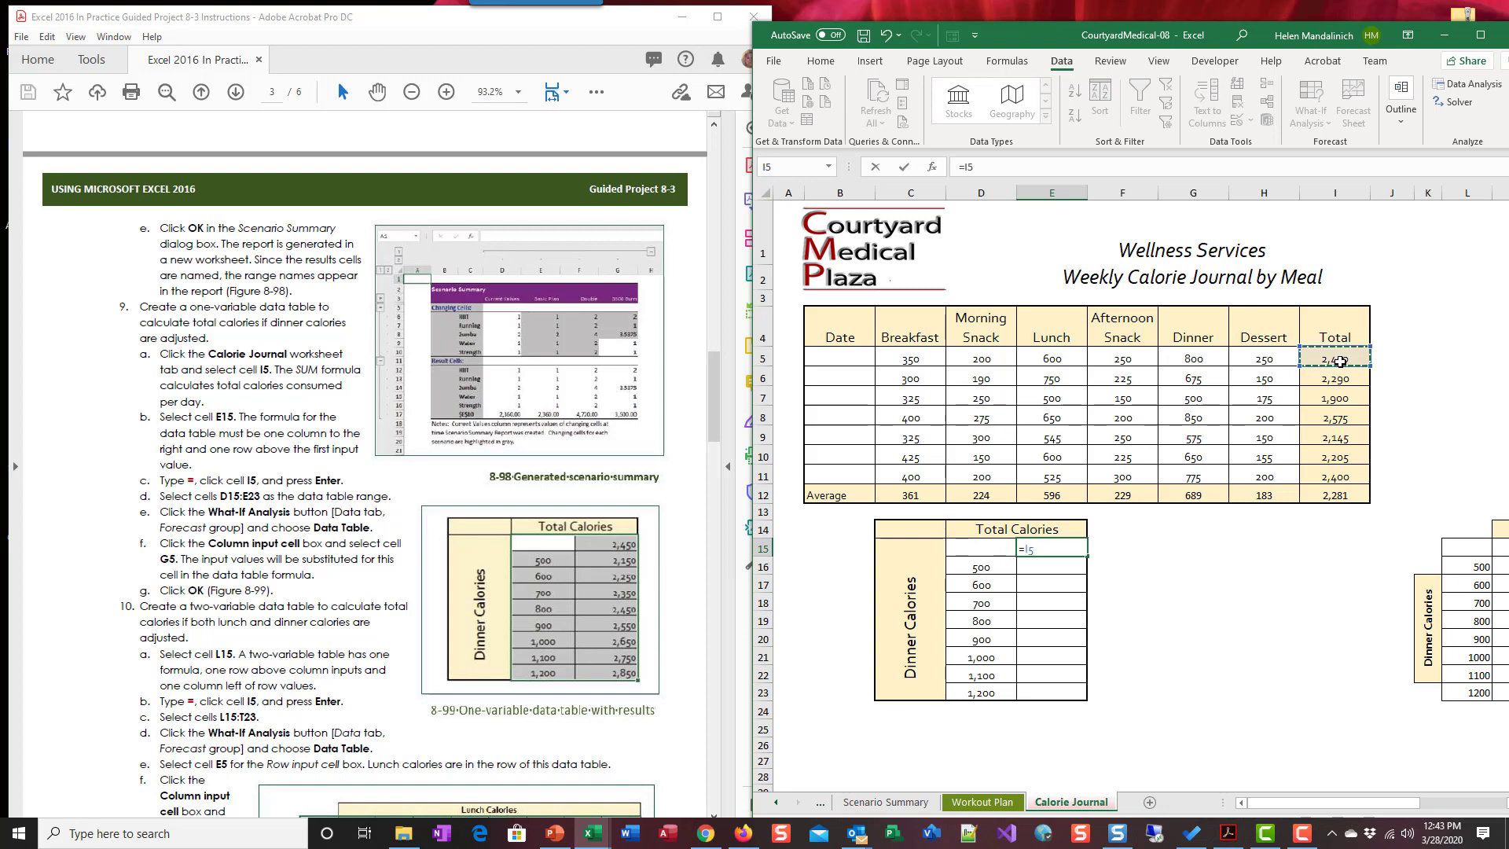
key(Return)
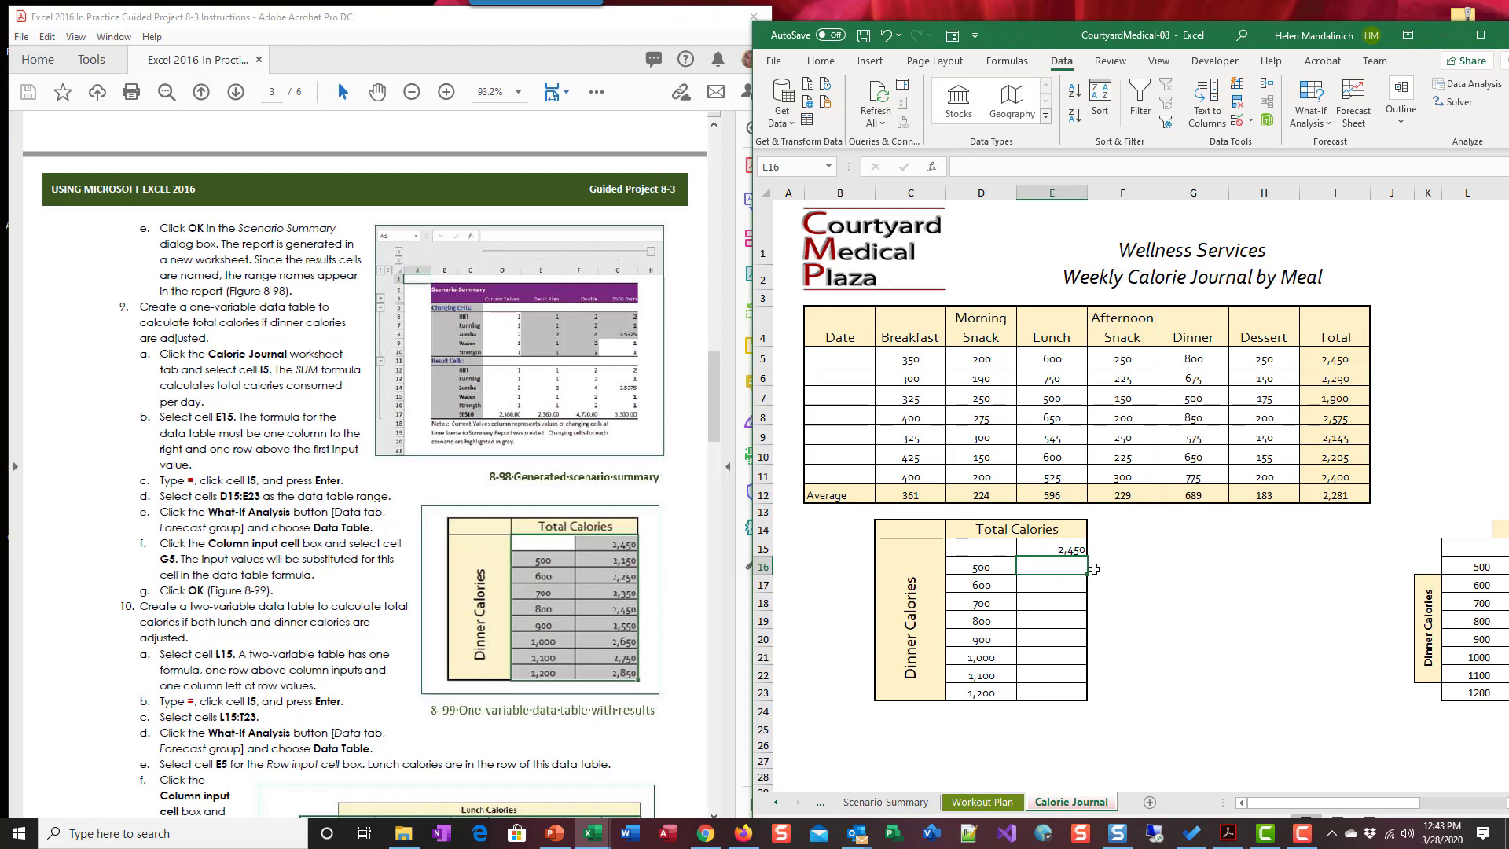
Create a one-variable data table over D15:E23 with G5 as the column input cell.
drag(1008, 551, 1051, 691)
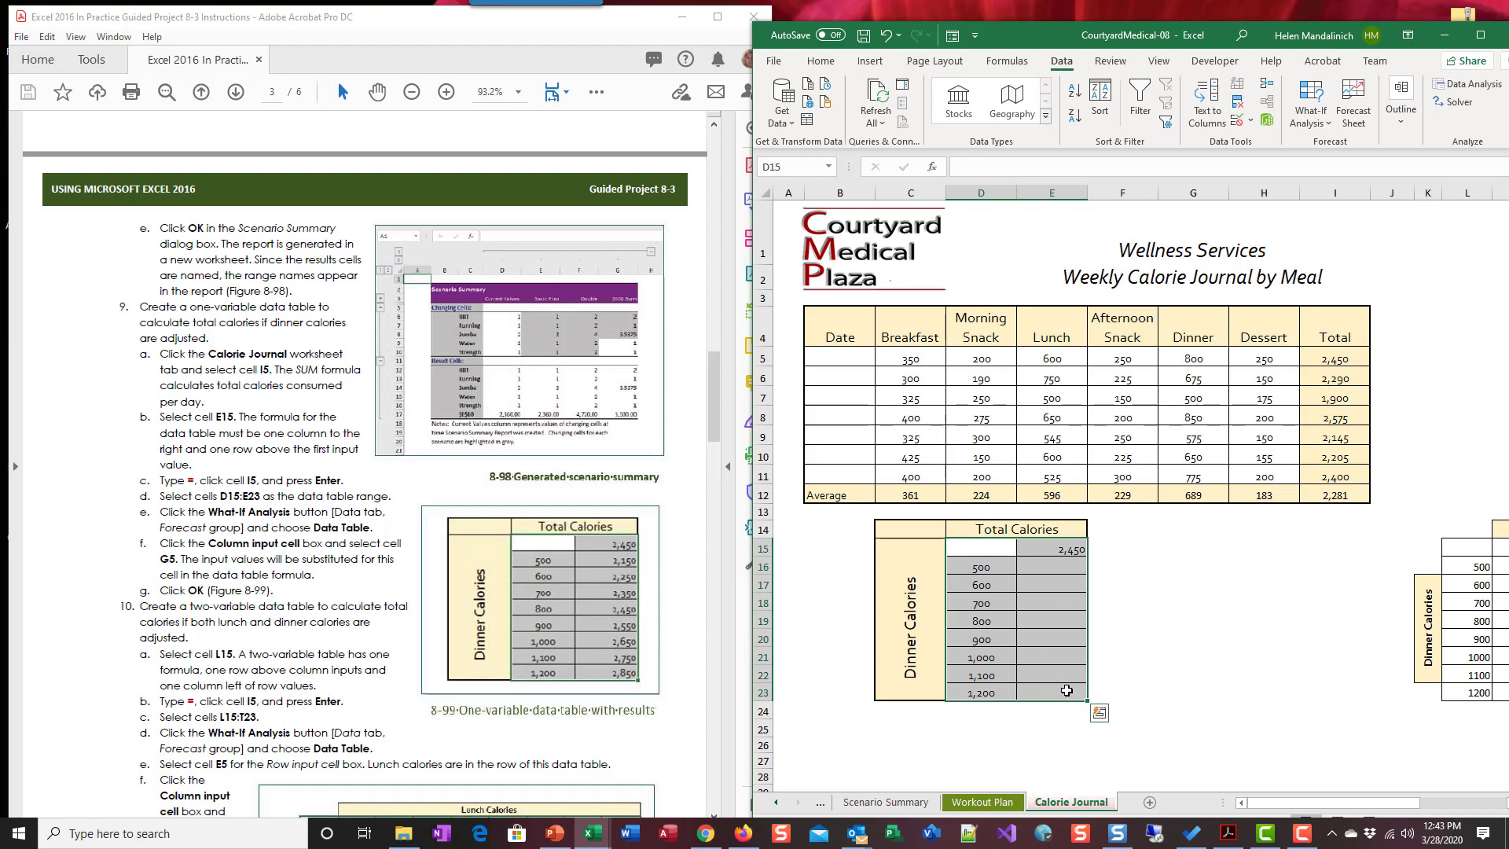
click(1311, 110)
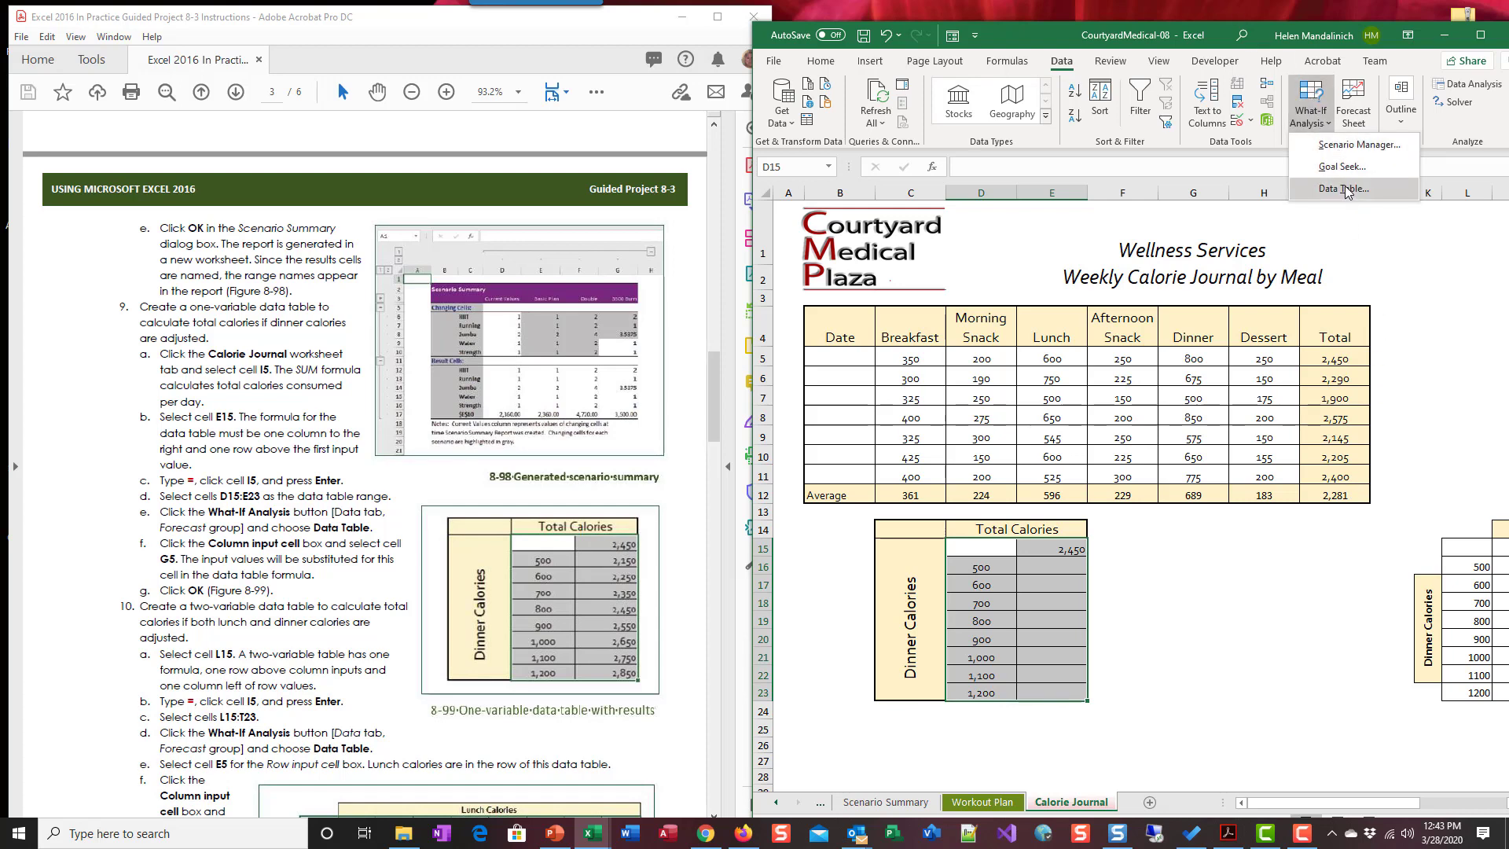
click(1346, 191)
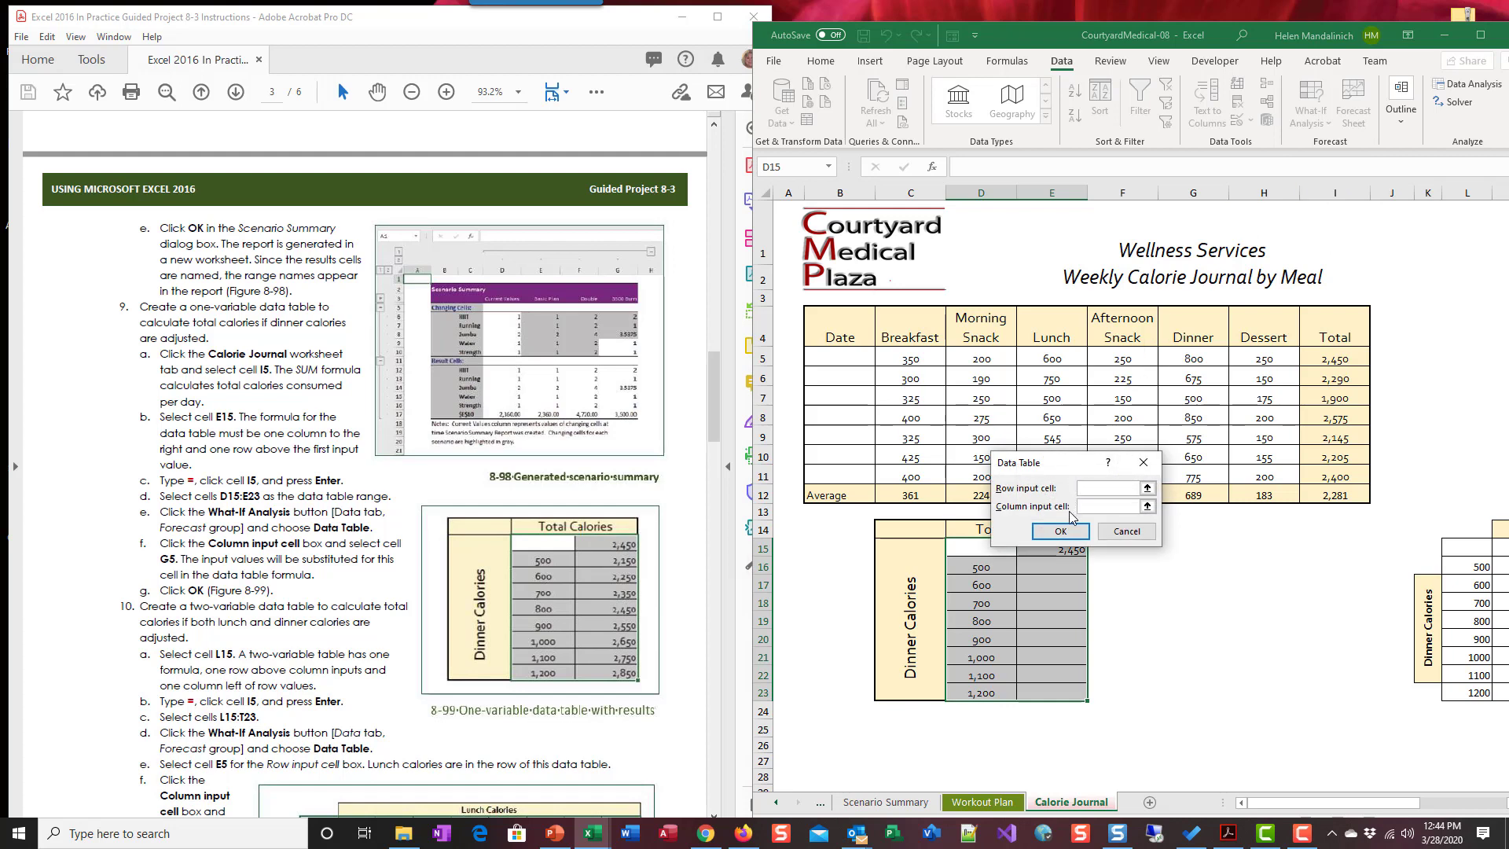
click(1094, 506)
drag(1068, 464, 1151, 400)
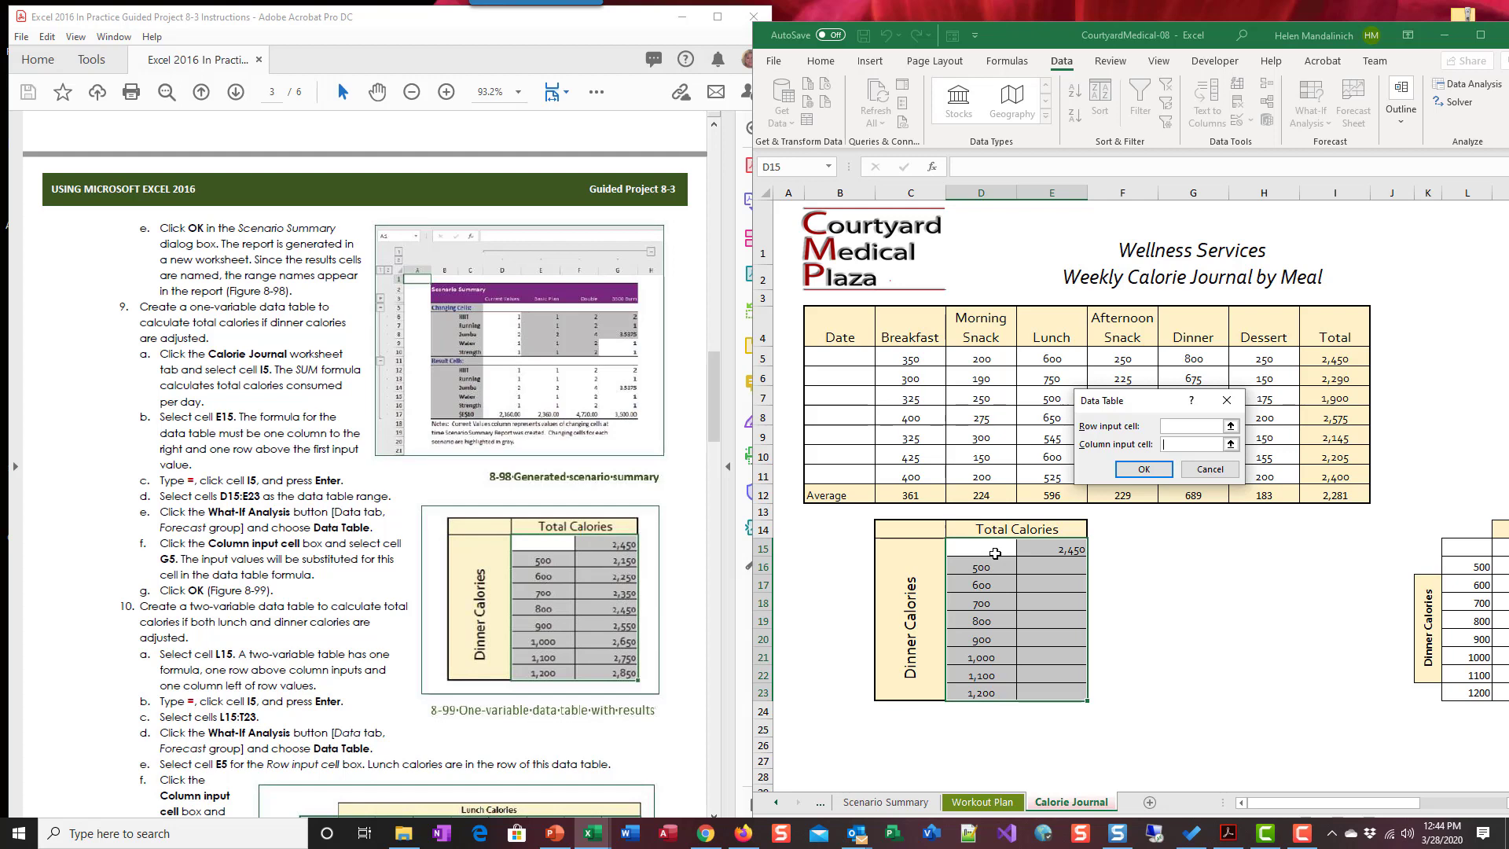
click(1173, 355)
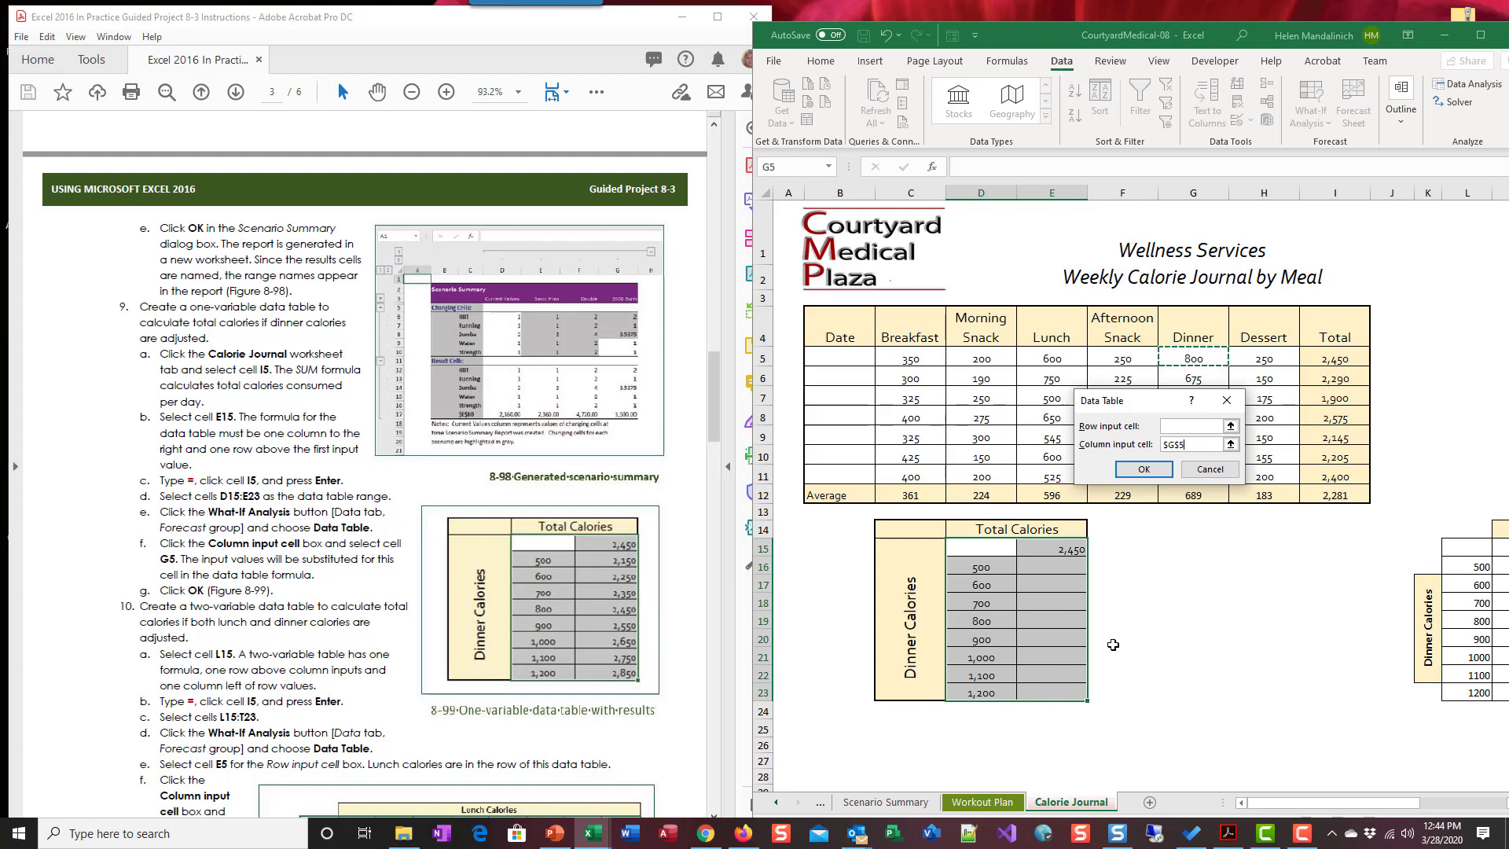
click(1145, 470)
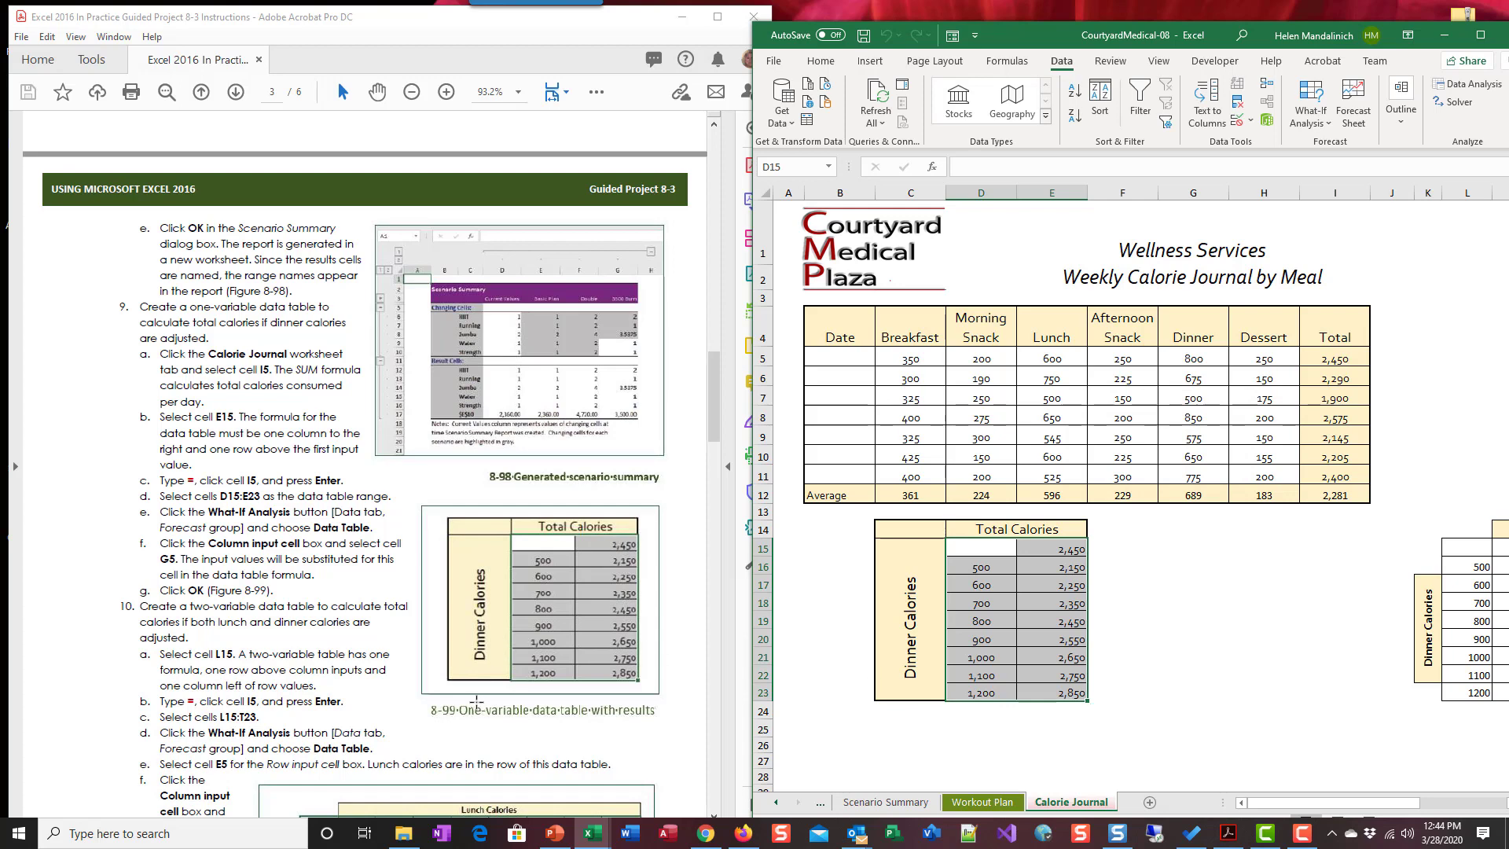
Enter the formula =I5 in cell L15, at the corner of the two-variable table of lunch and dinner calories.
scroll(502, 676, down, 3)
scroll(502, 677, down, 2)
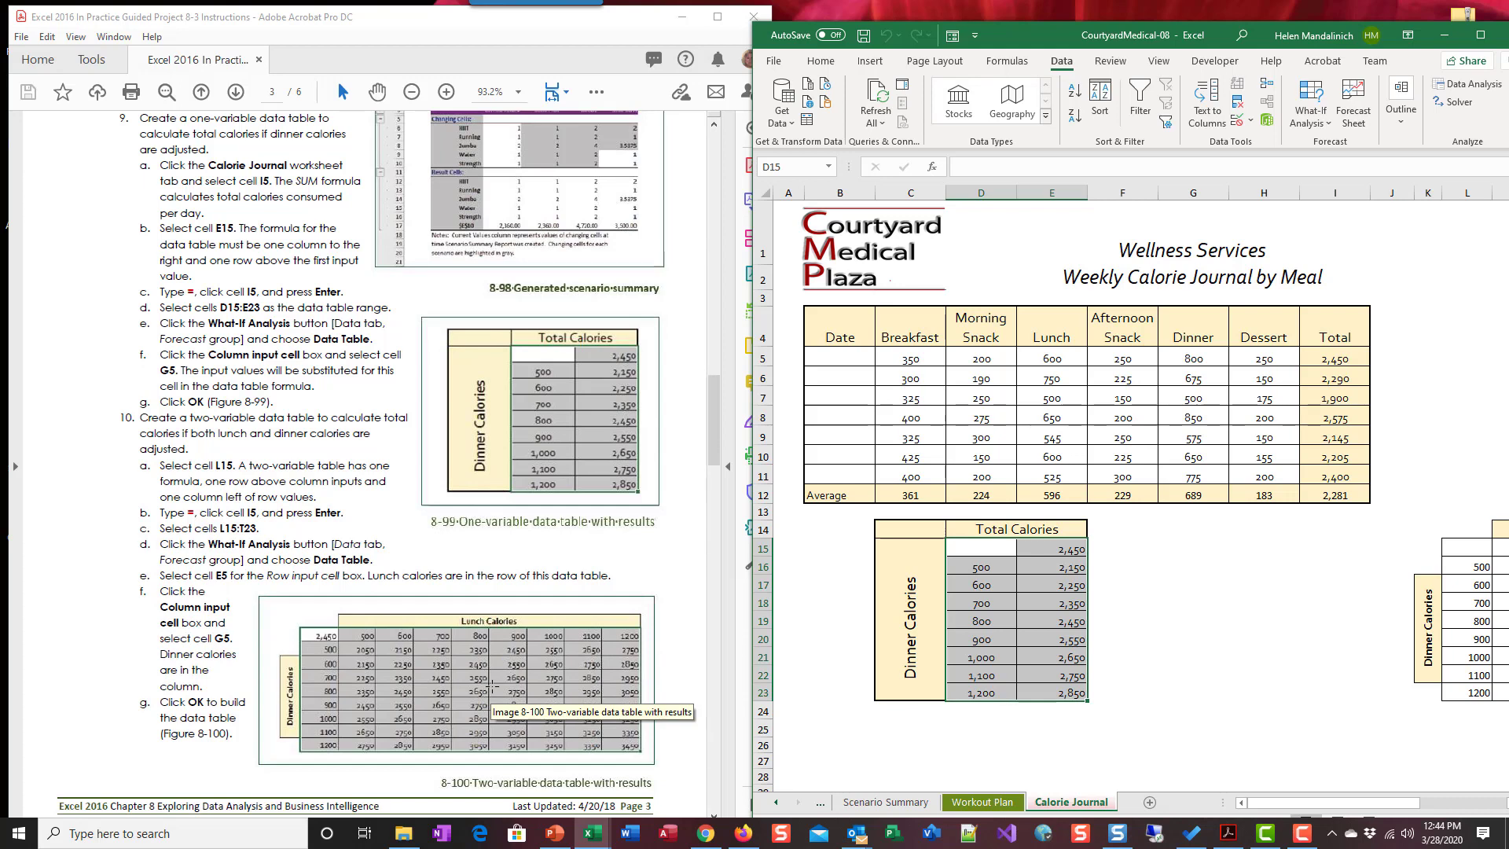
drag(1301, 802, 1407, 817)
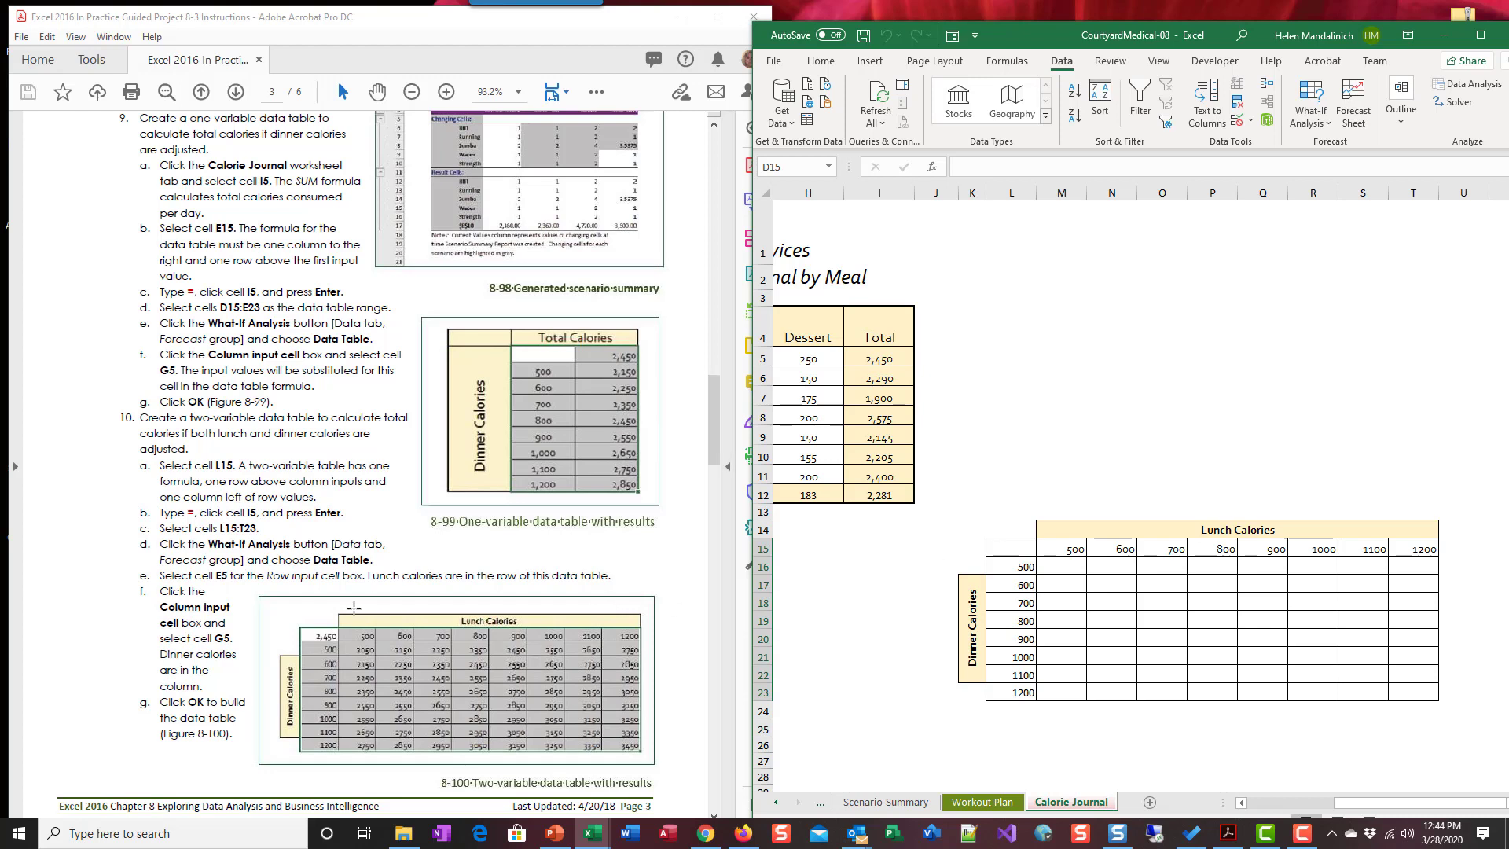
scroll(310, 581, down, 1)
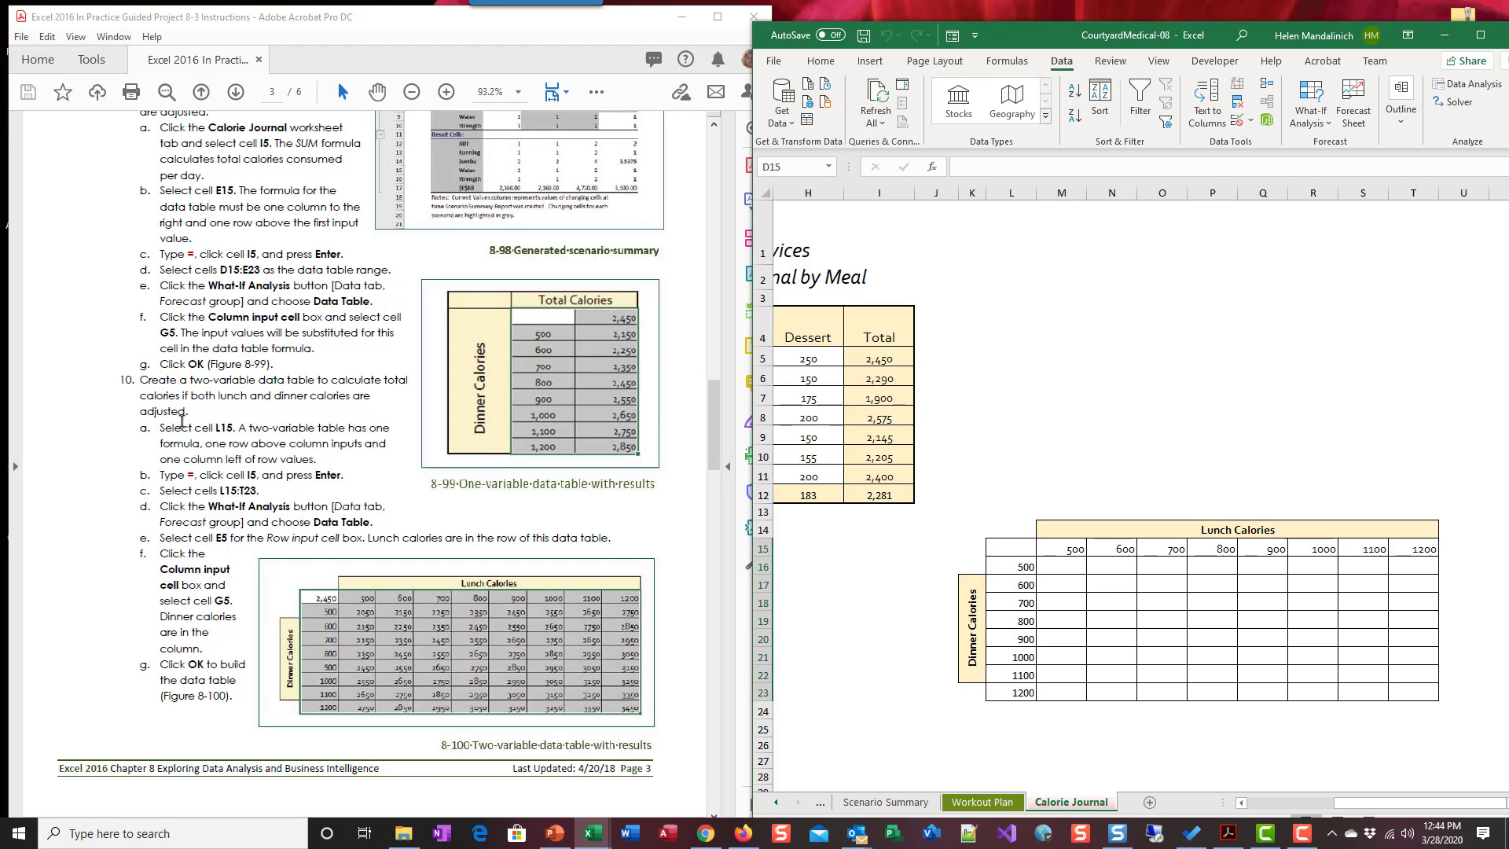
click(992, 549)
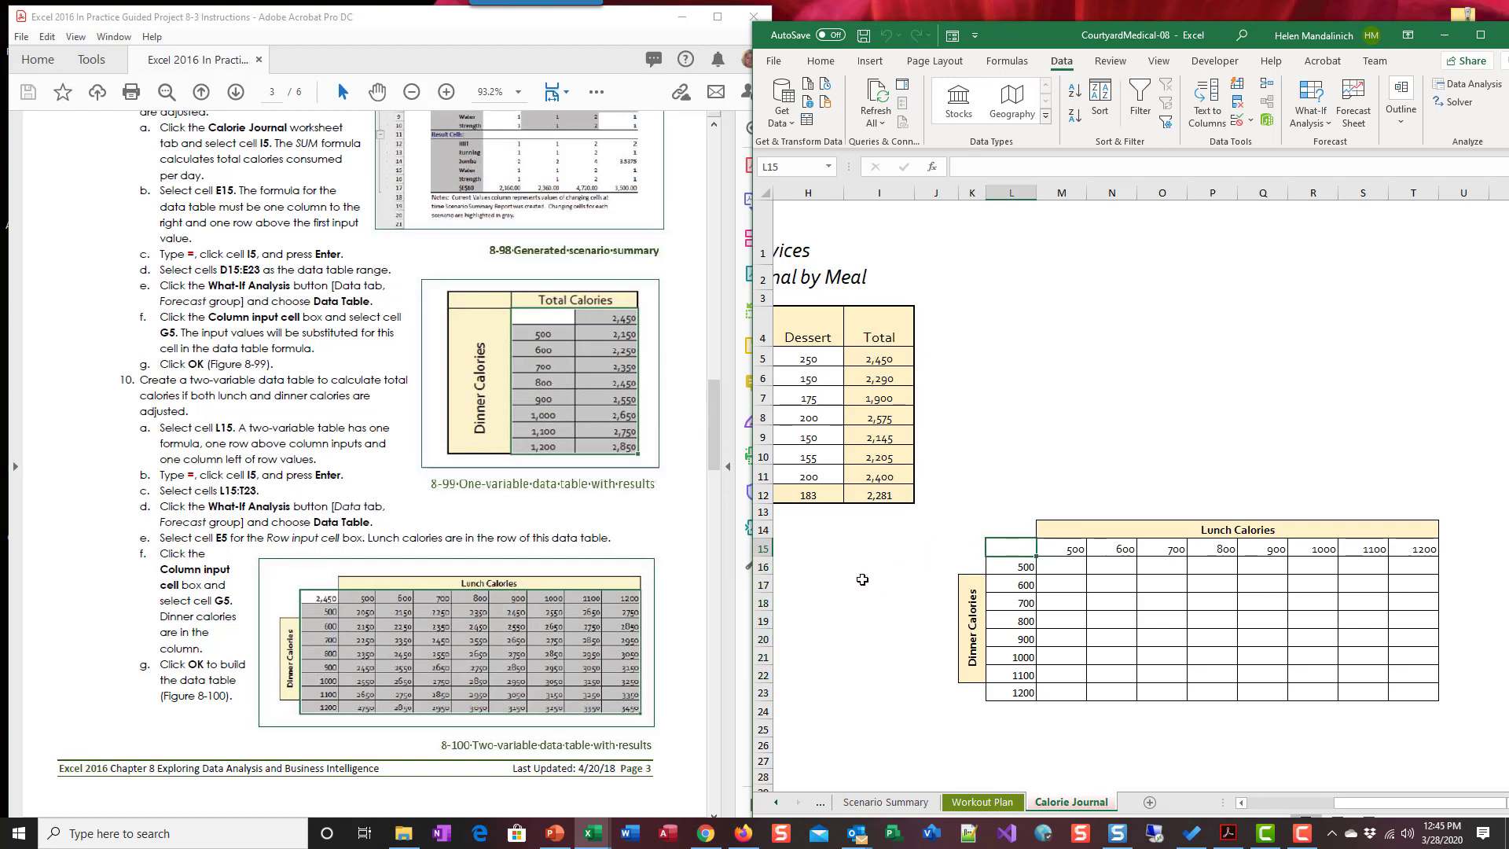
click(876, 356)
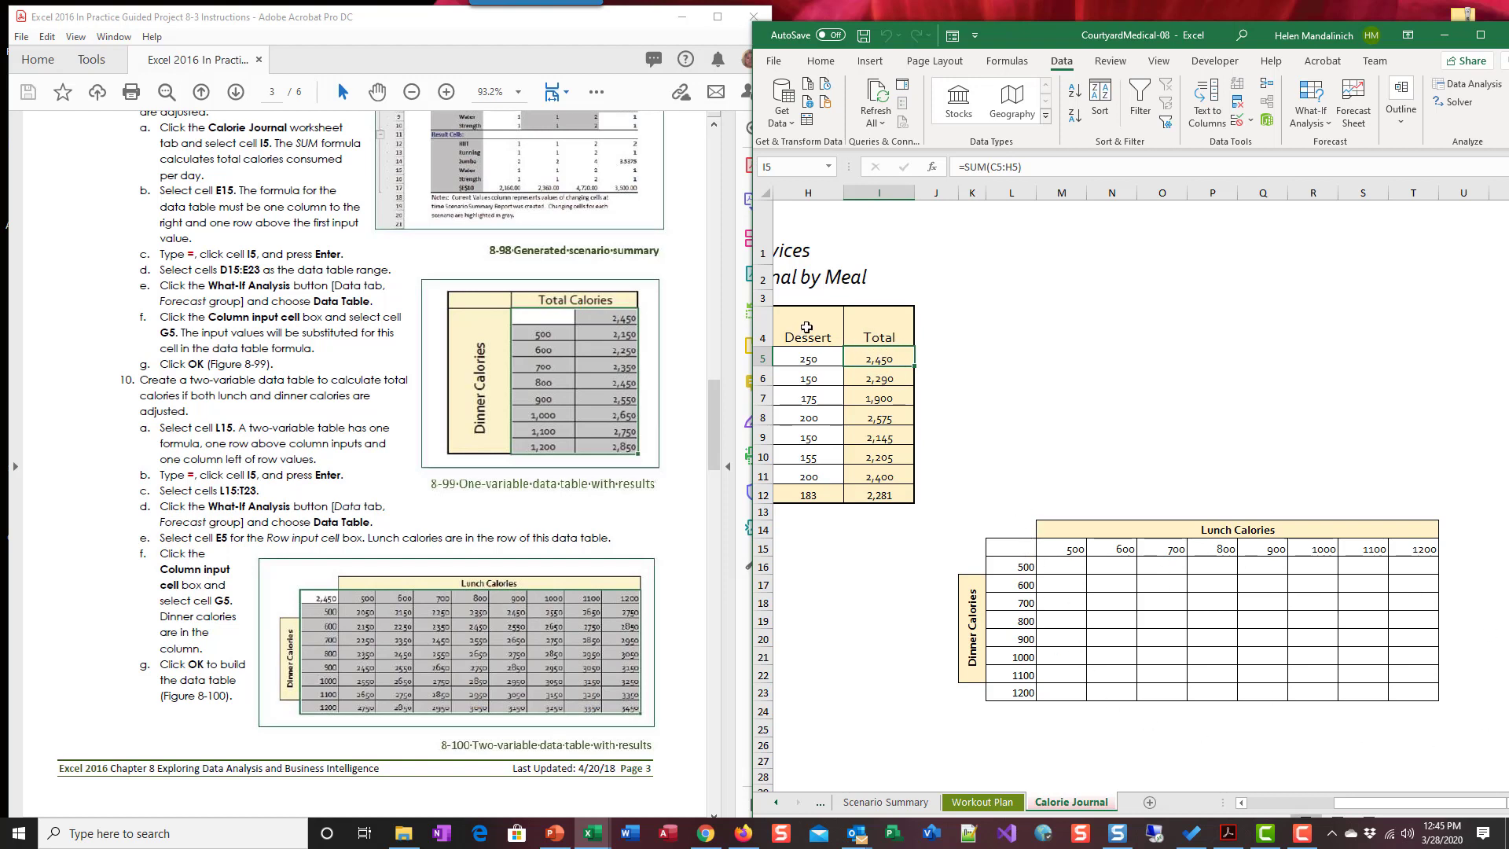
click(1013, 549)
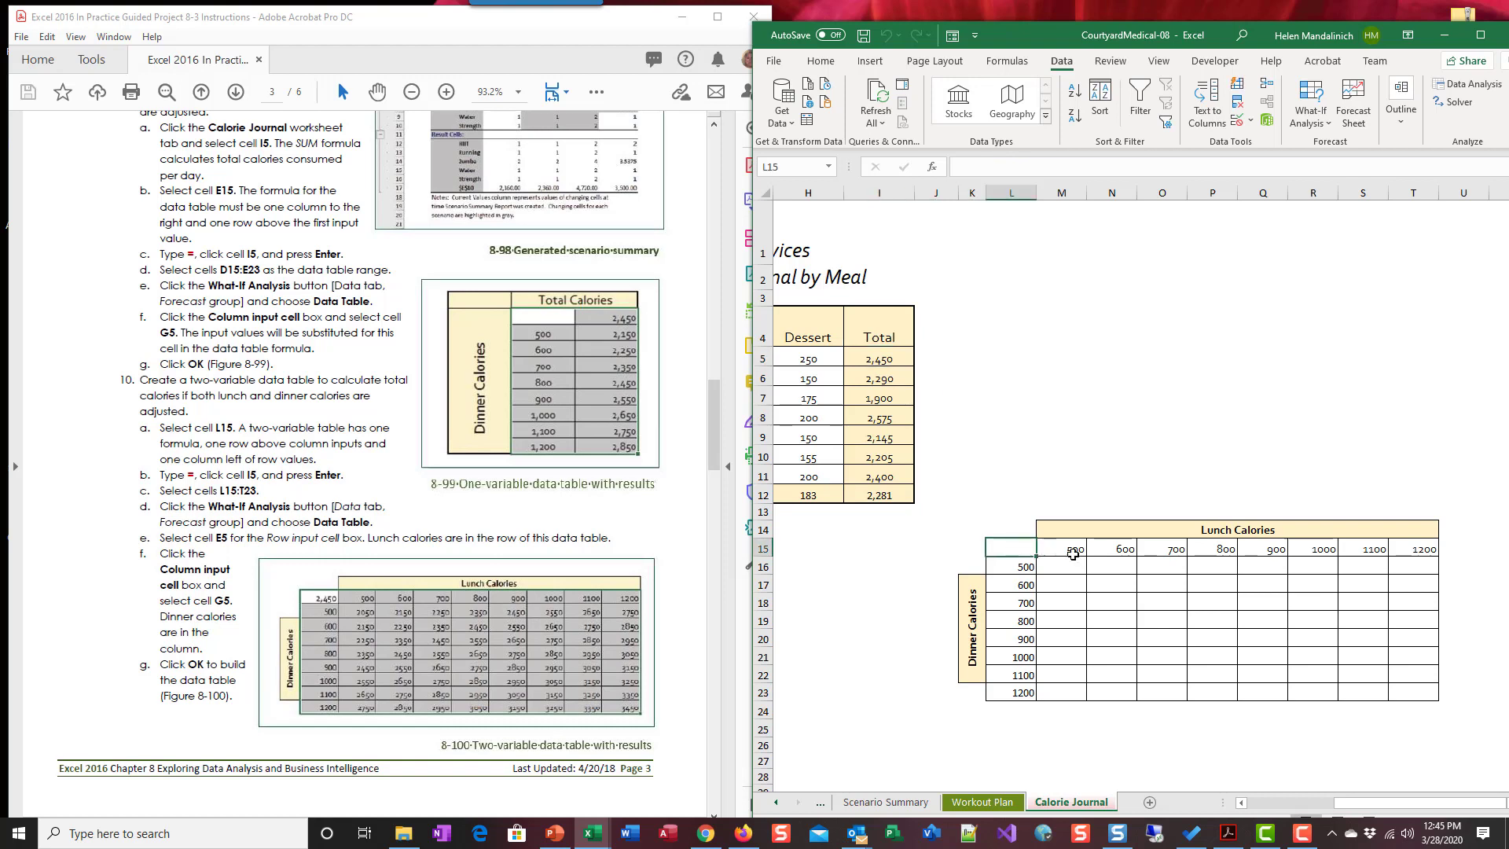
text(=)
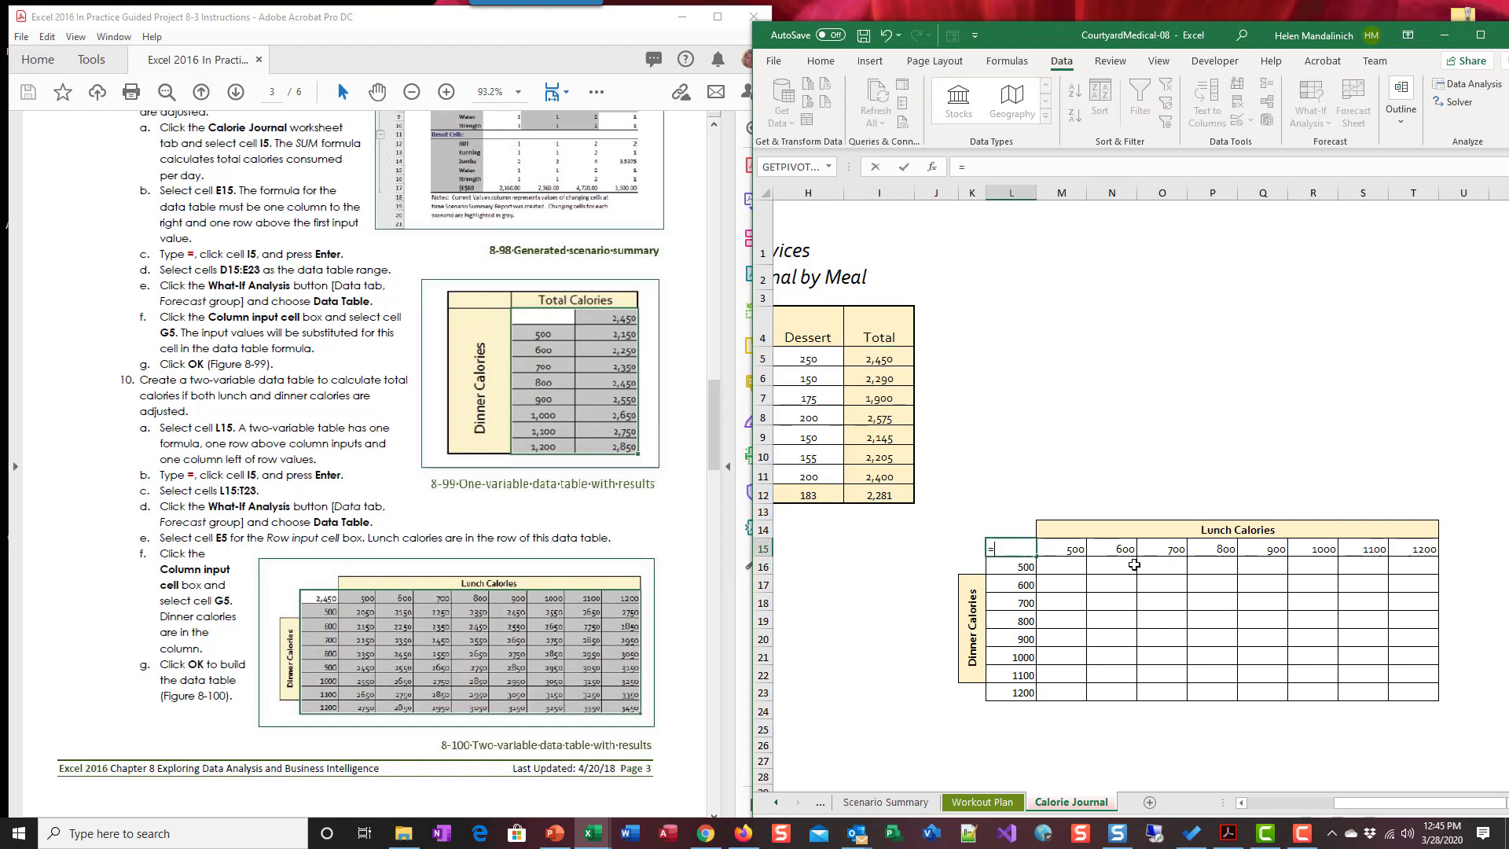
click(883, 356)
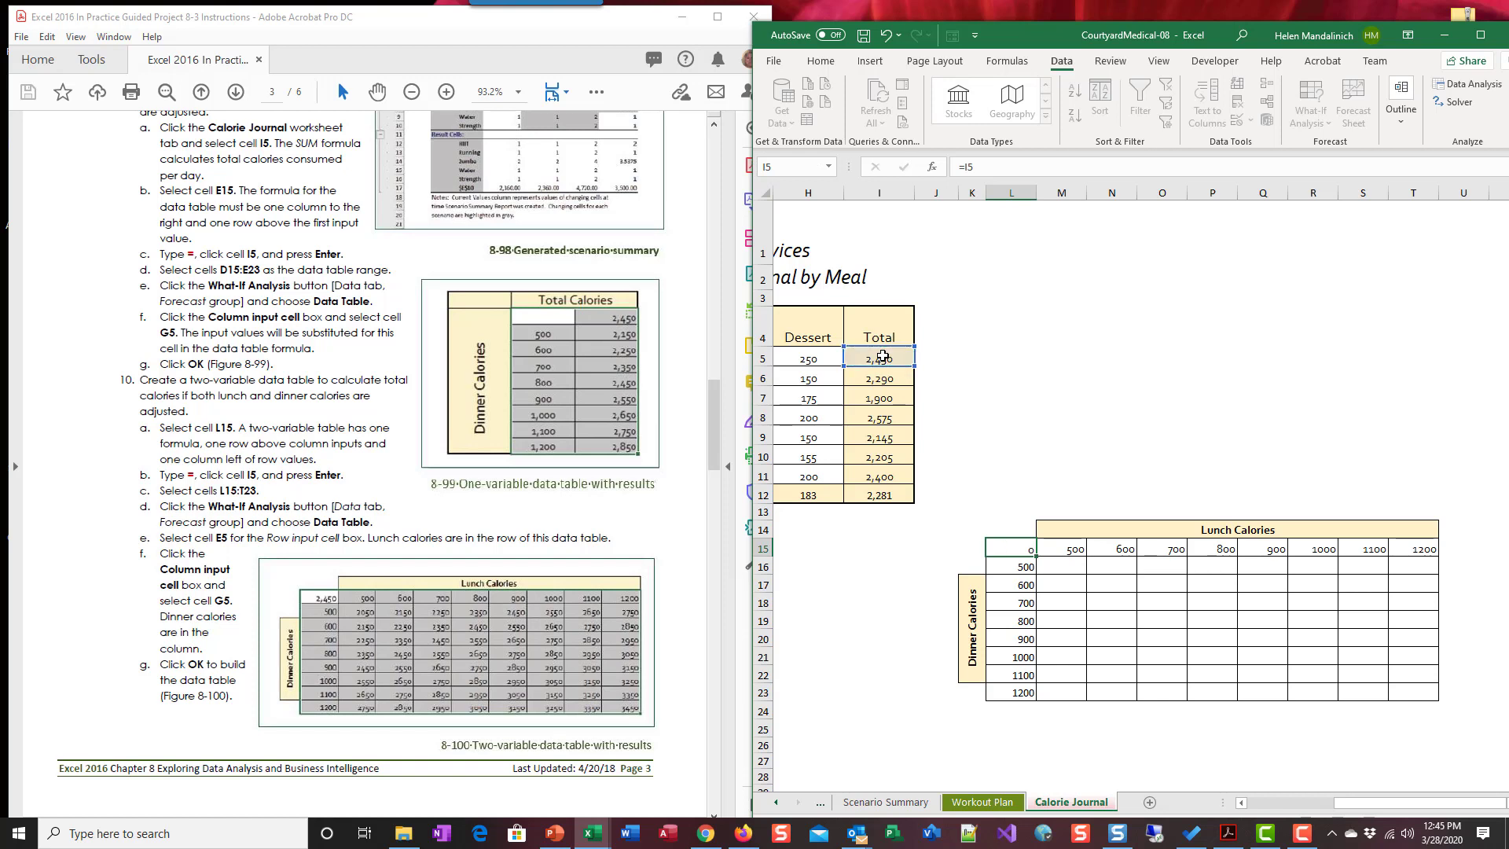
key(Return)
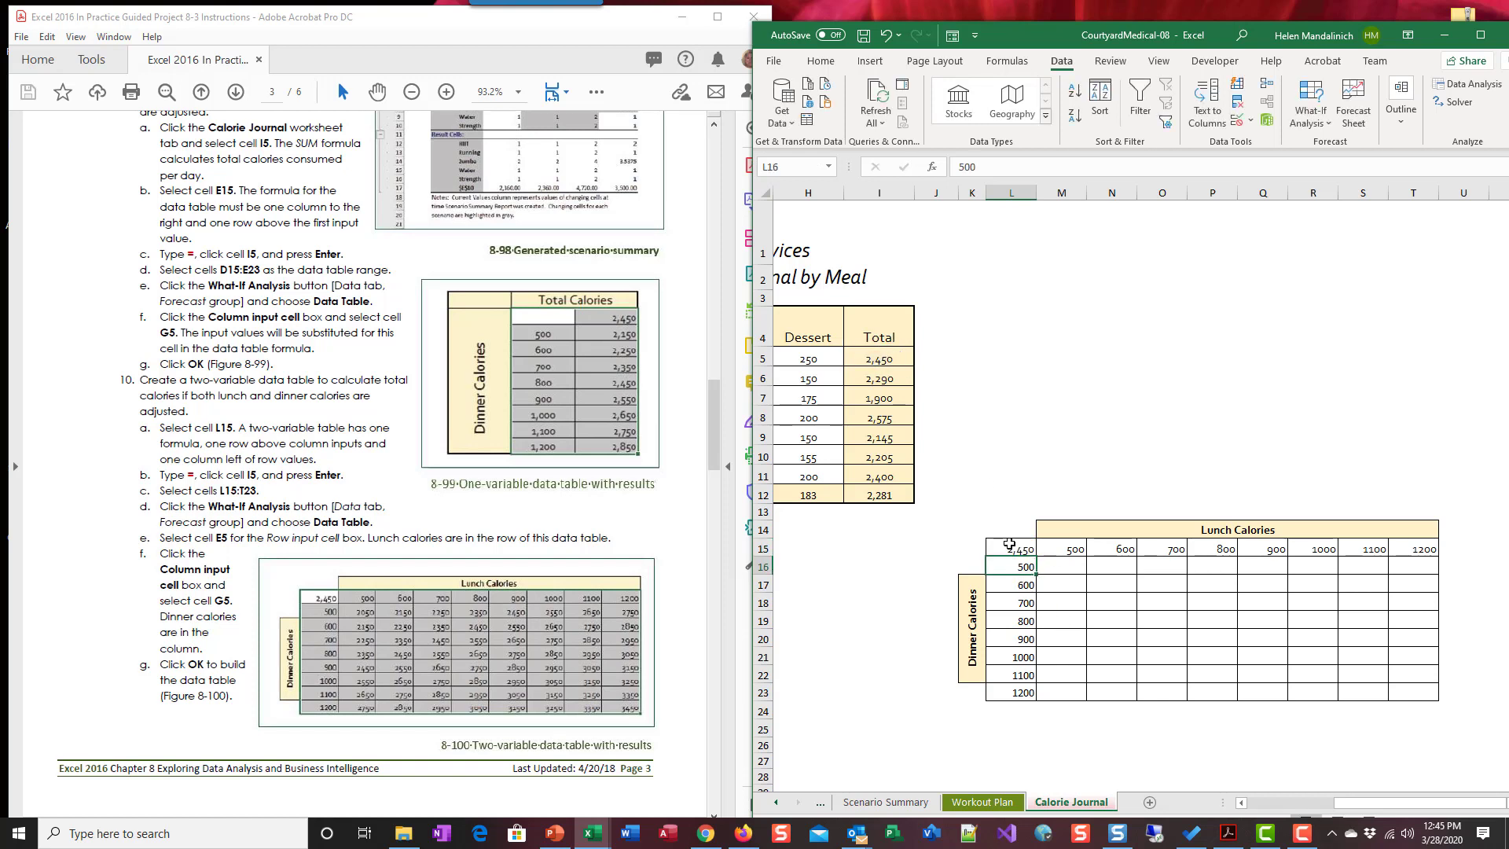
Start a data table over L15:T23 and set E5, the first lunch value, as the row input cell.
click(1034, 552)
drag(1034, 551, 1405, 702)
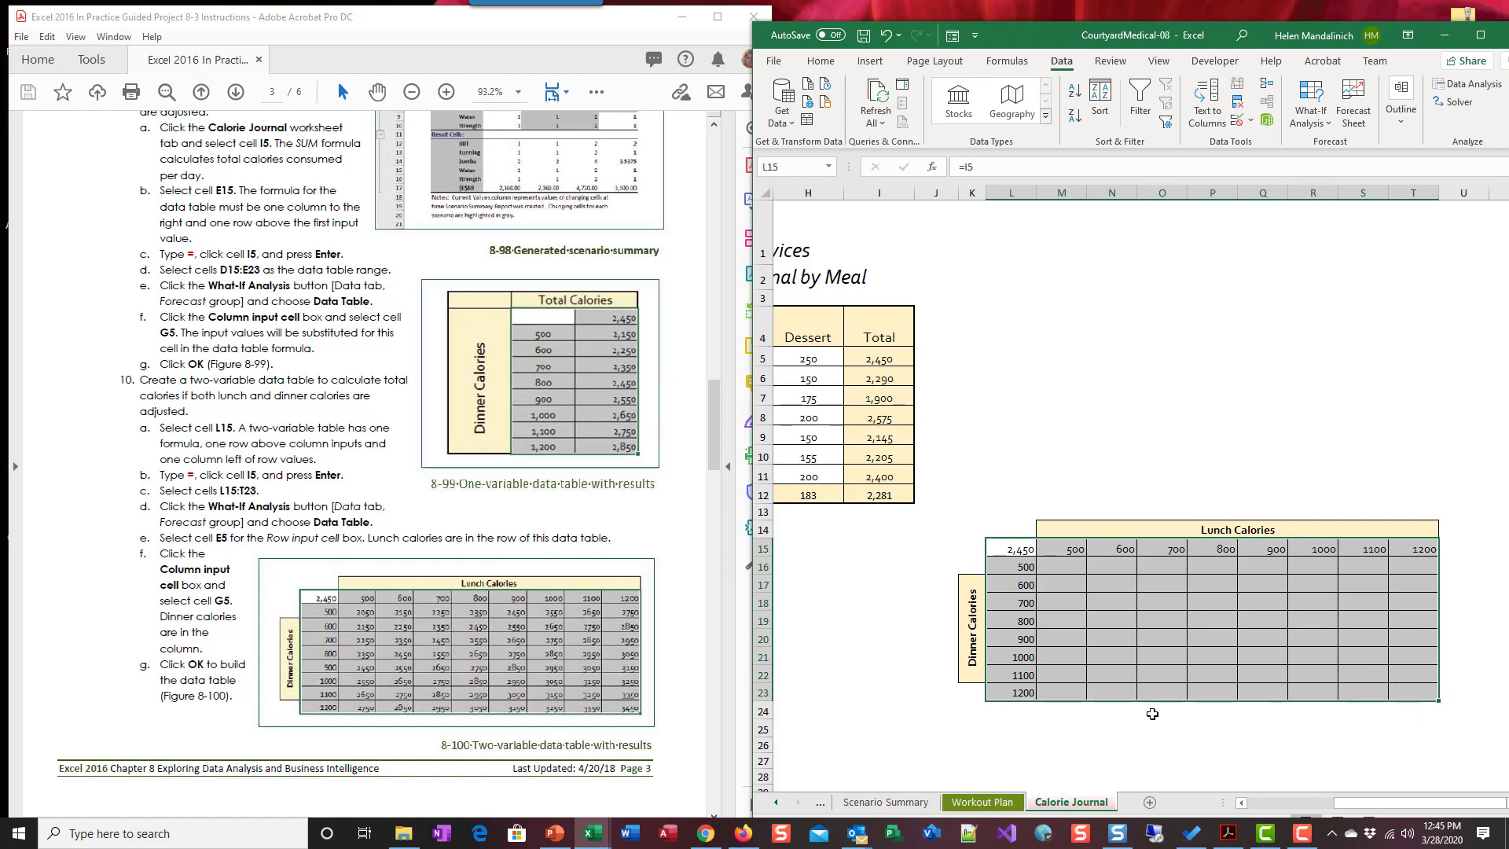
click(1311, 116)
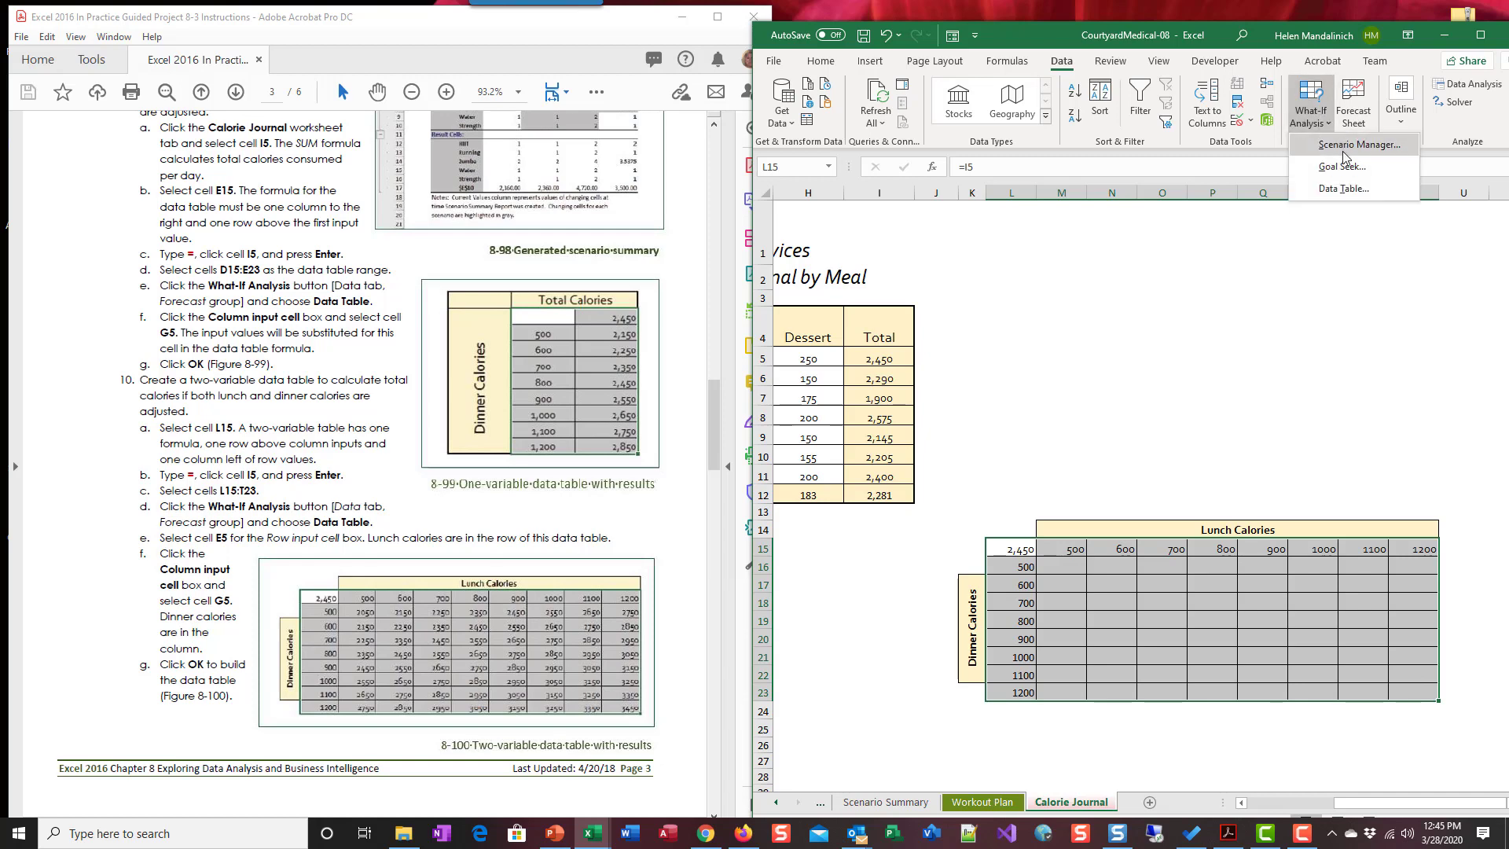
click(1344, 188)
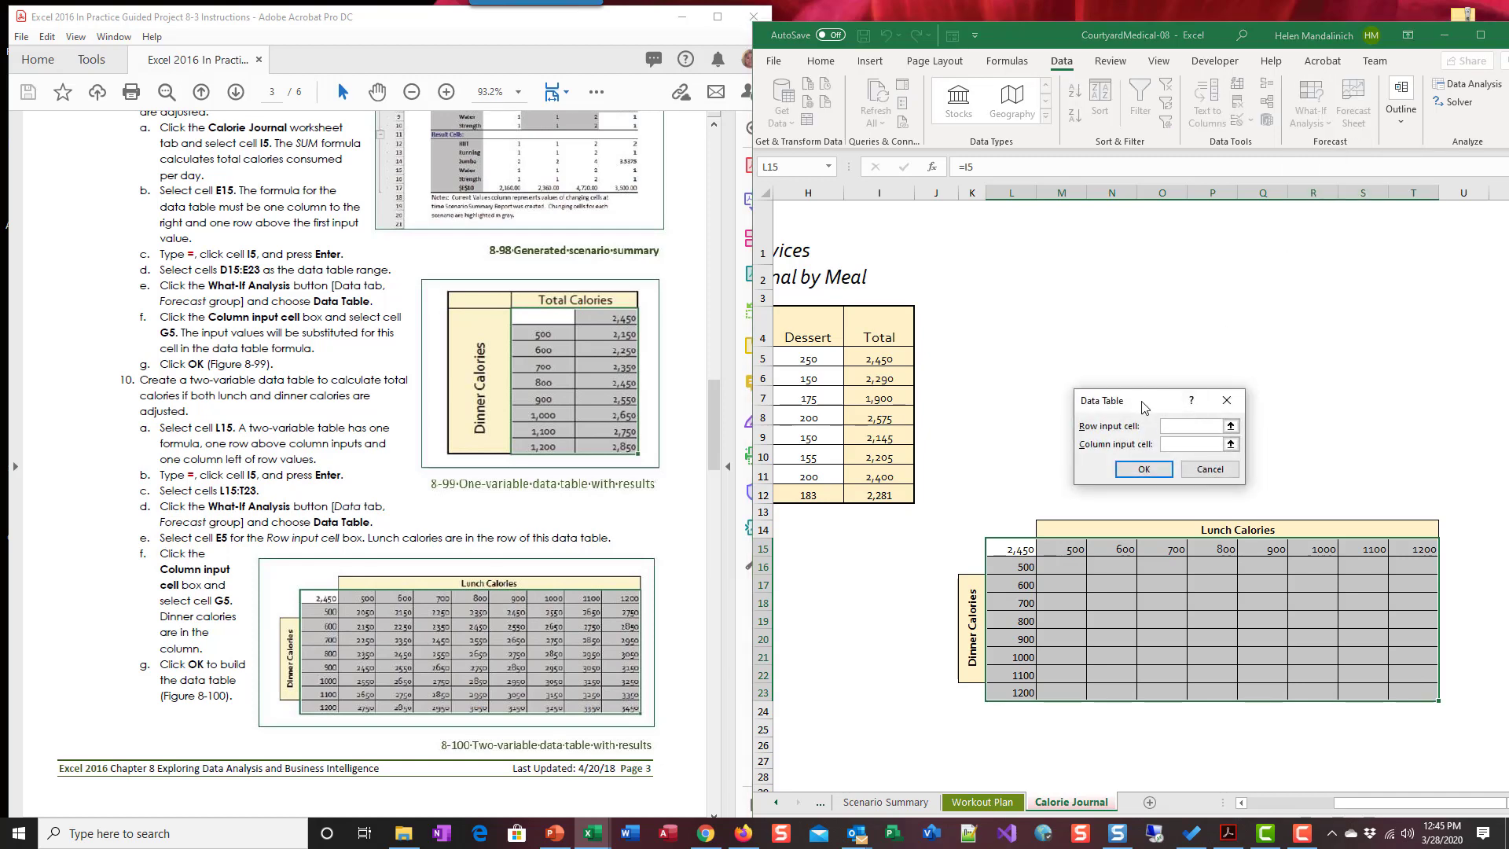
drag(1151, 396, 1128, 317)
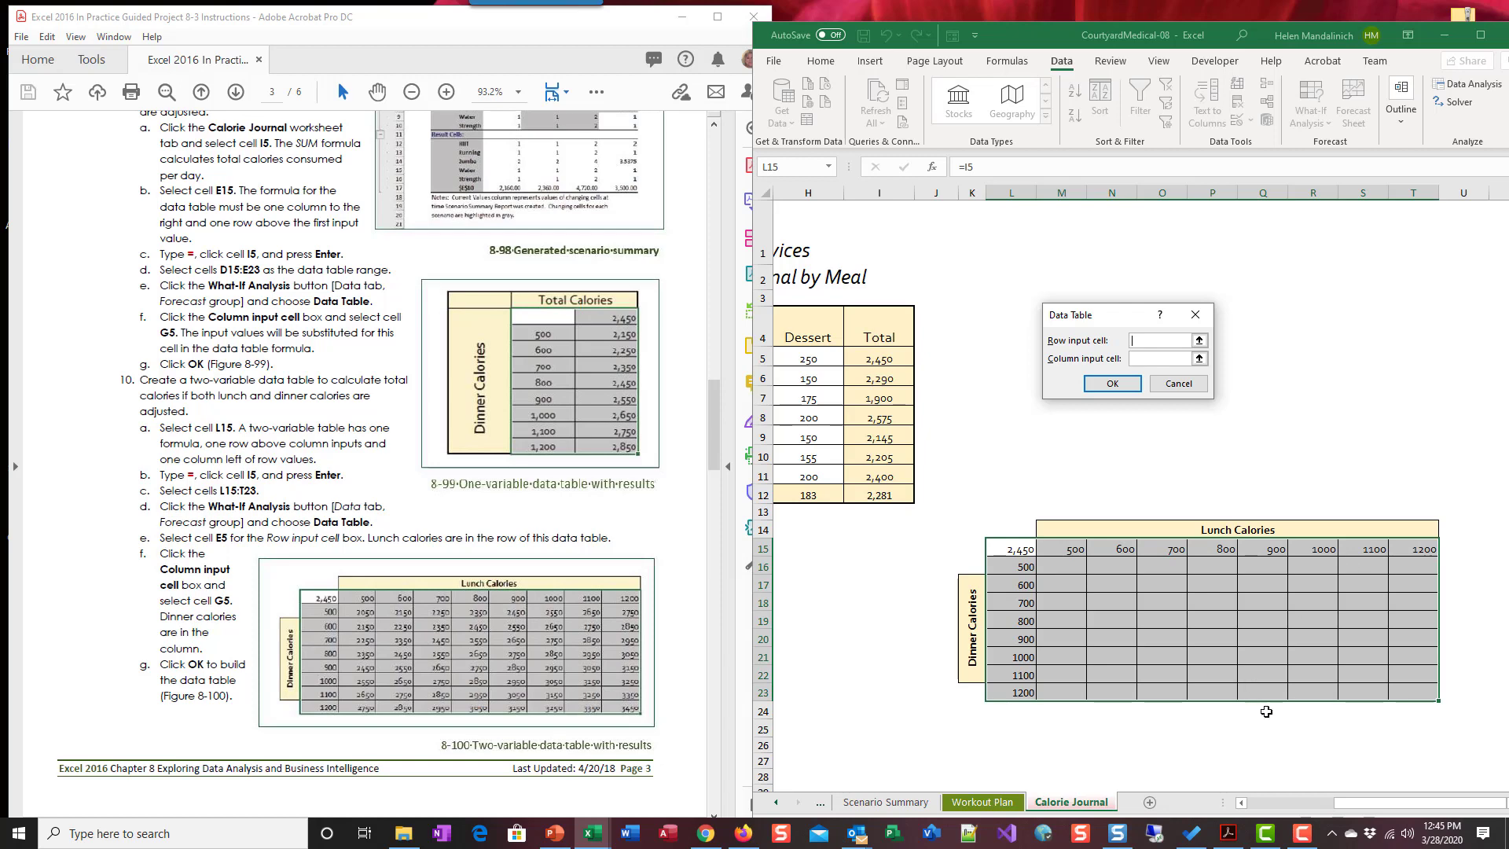
drag(1375, 807, 1321, 812)
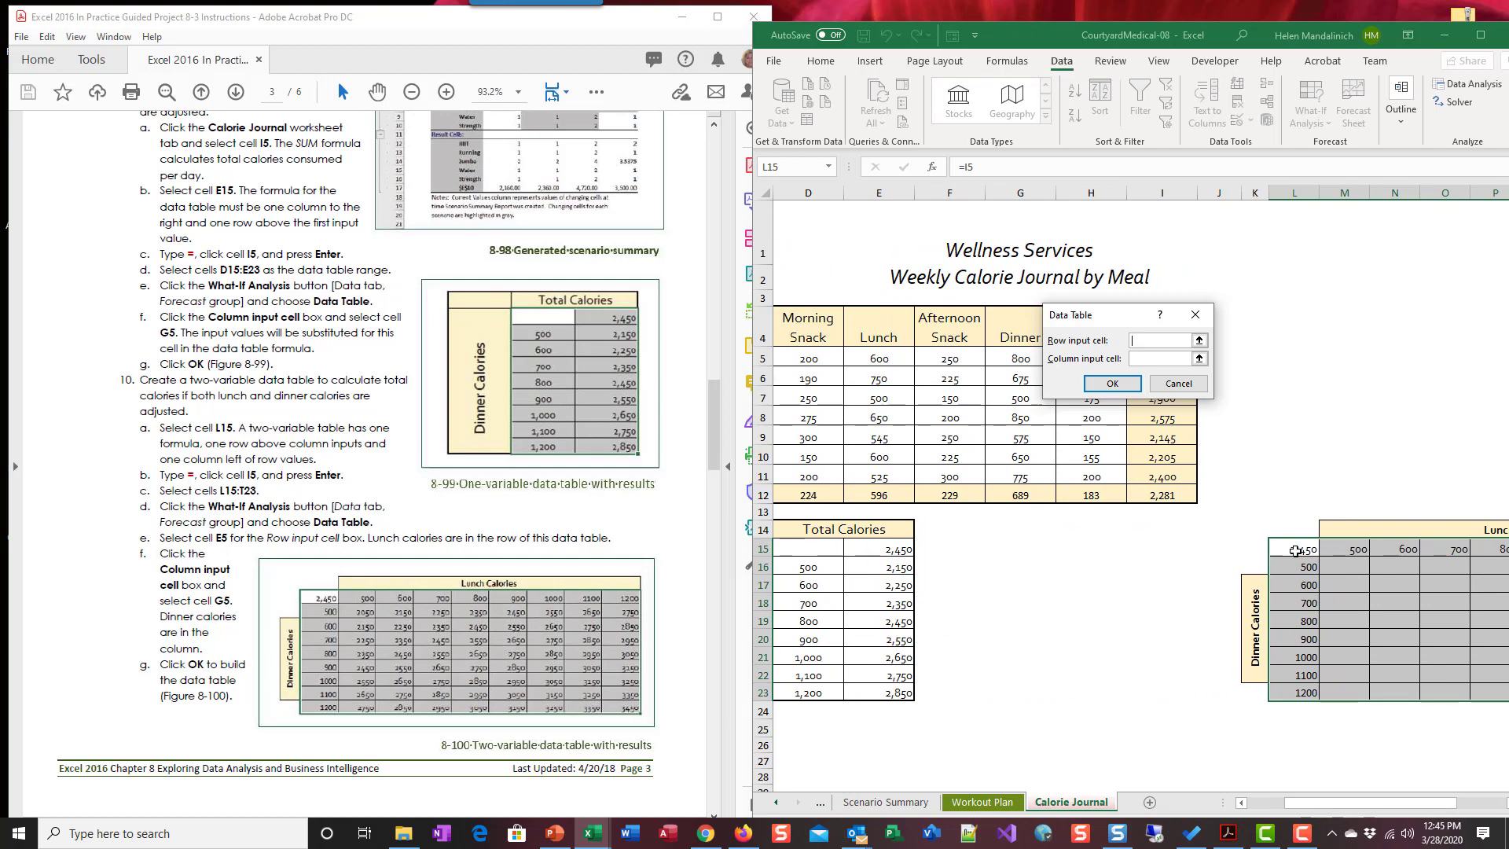
click(885, 357)
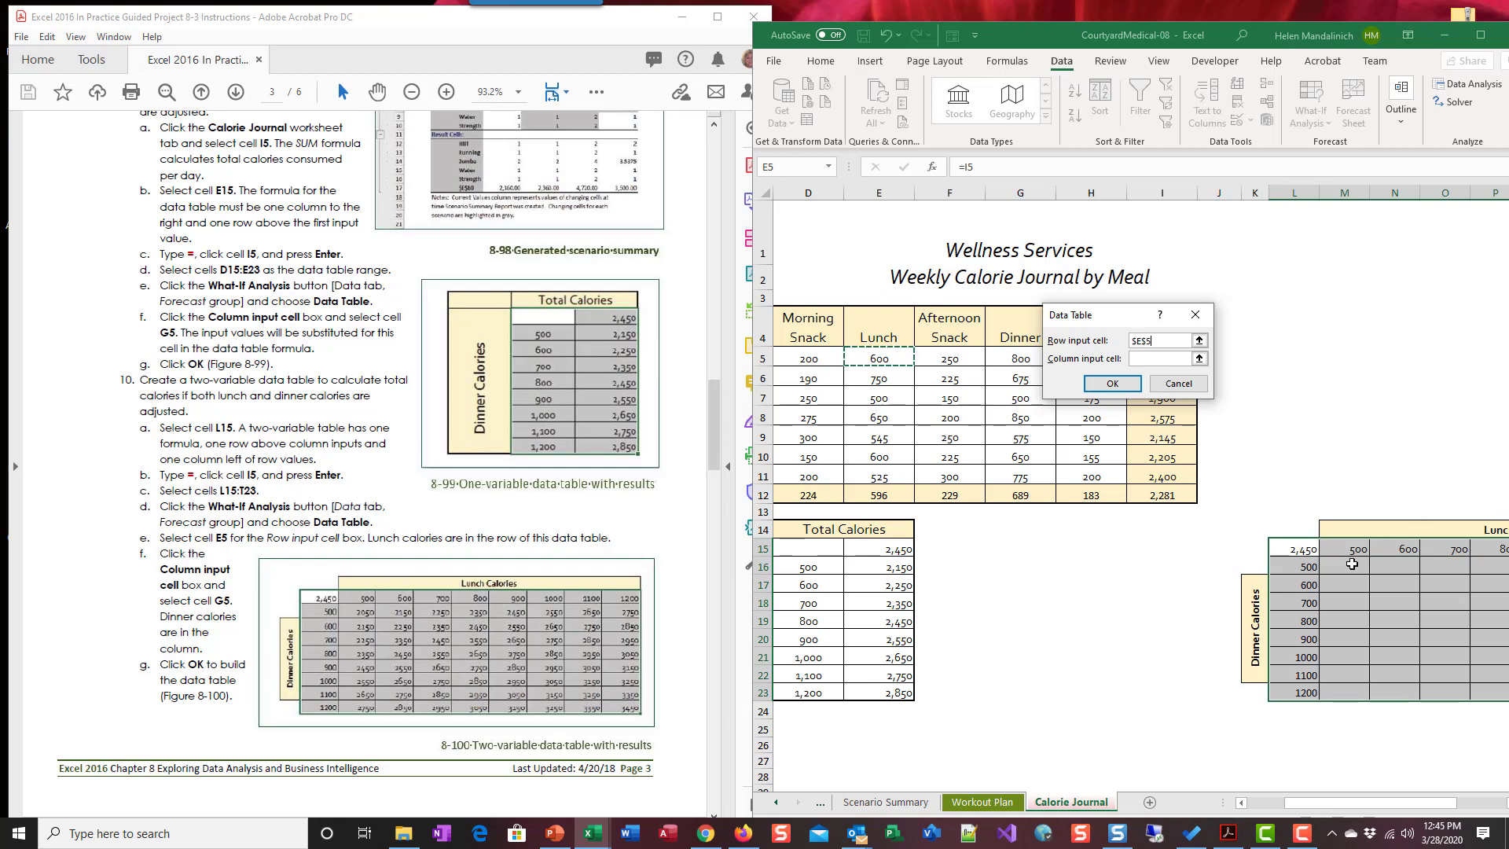
Set G5, the first dinner value, as the column input cell and build the two-variable data table.
mouse_move(1303, 800)
mouse_down()
mouse_move(1328, 801)
mouse_move(1312, 803)
mouse_up()
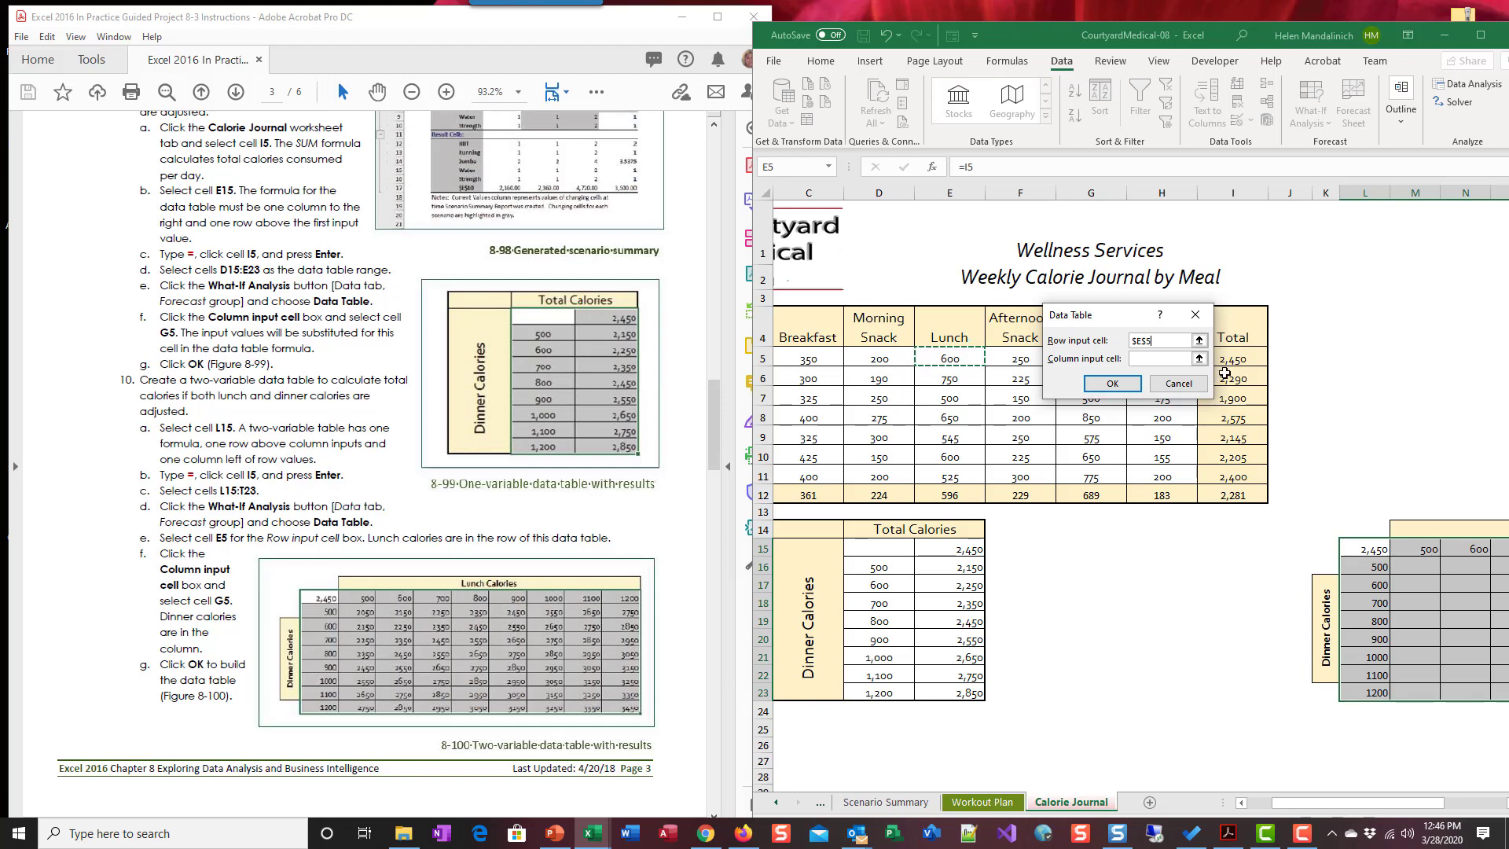
drag(1343, 809, 1404, 808)
click(1148, 357)
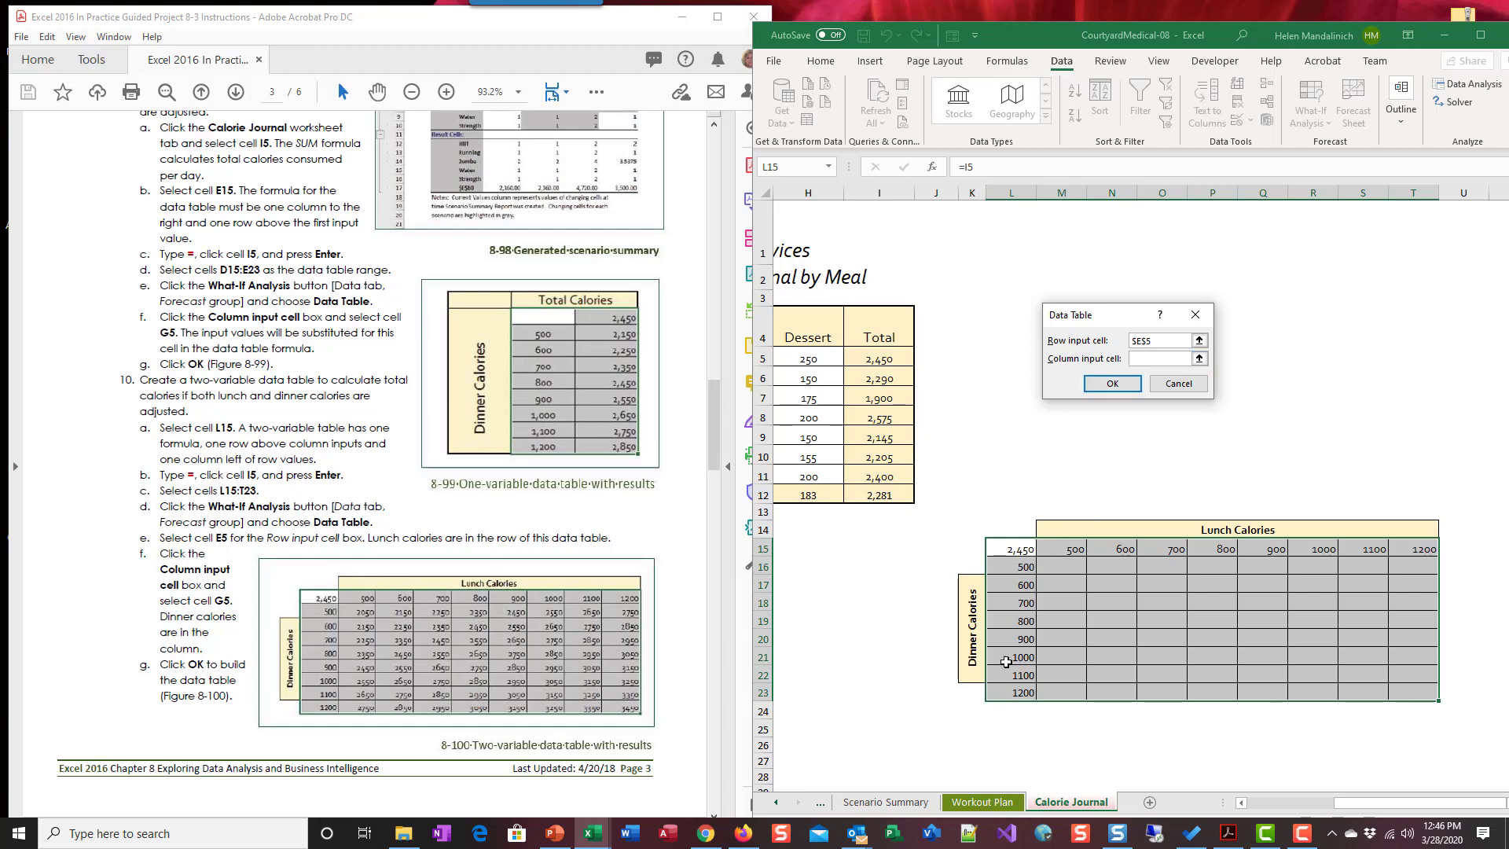
drag(1353, 808, 1325, 807)
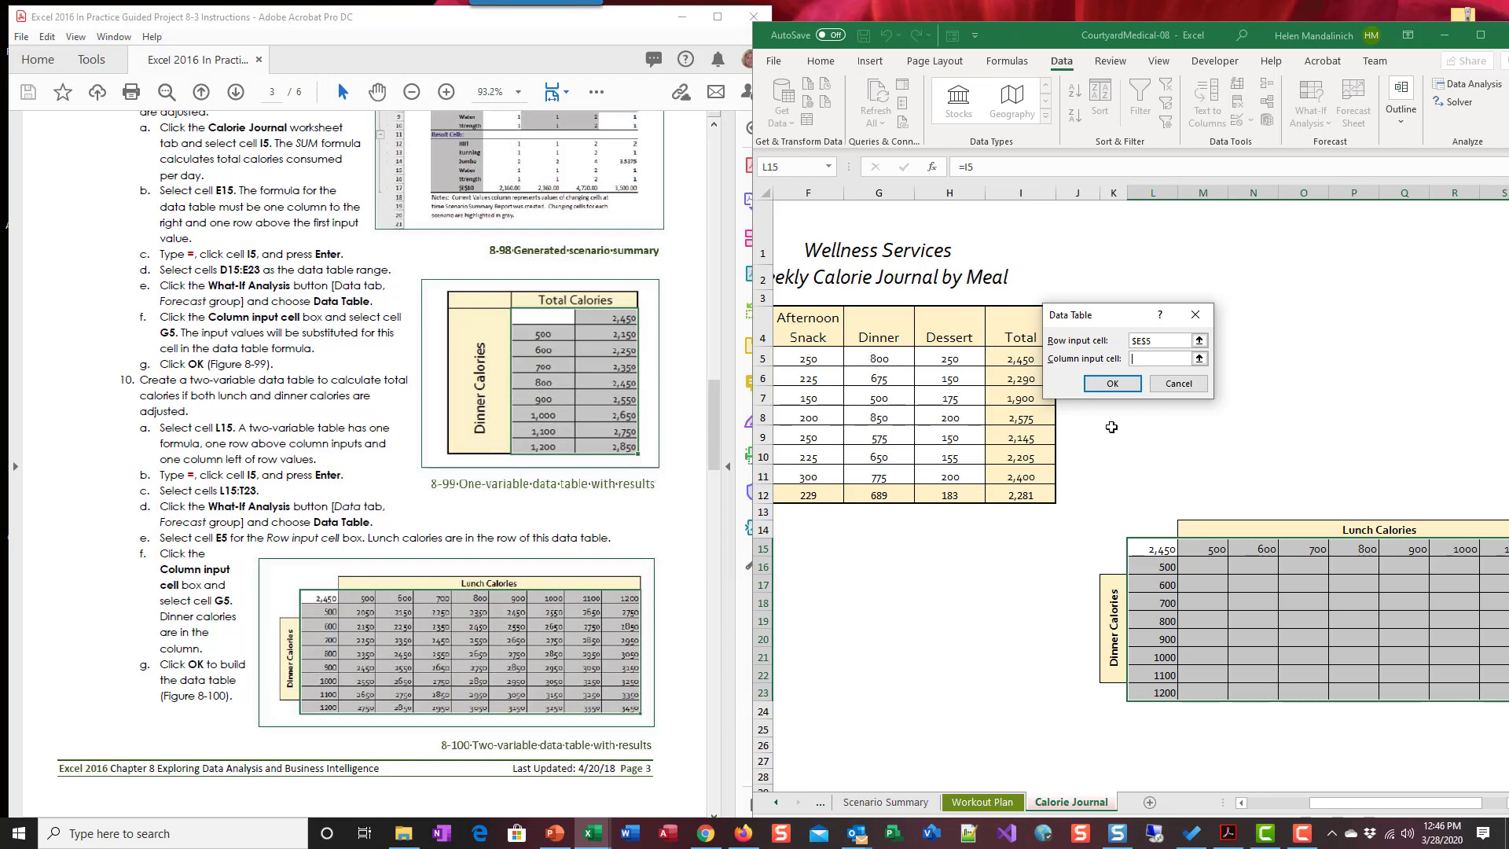
click(859, 357)
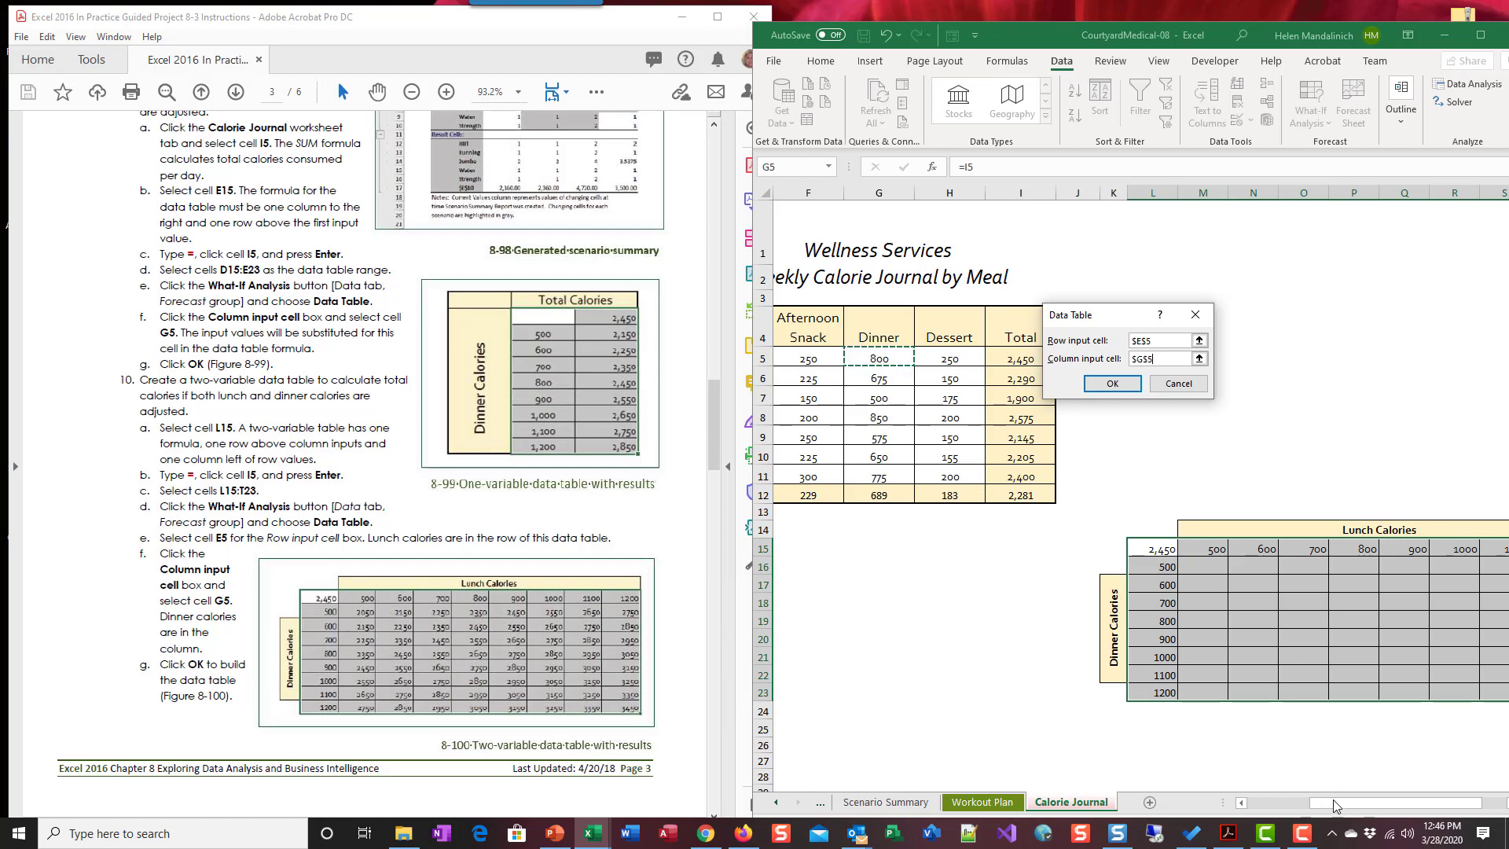
drag(1336, 800, 1315, 807)
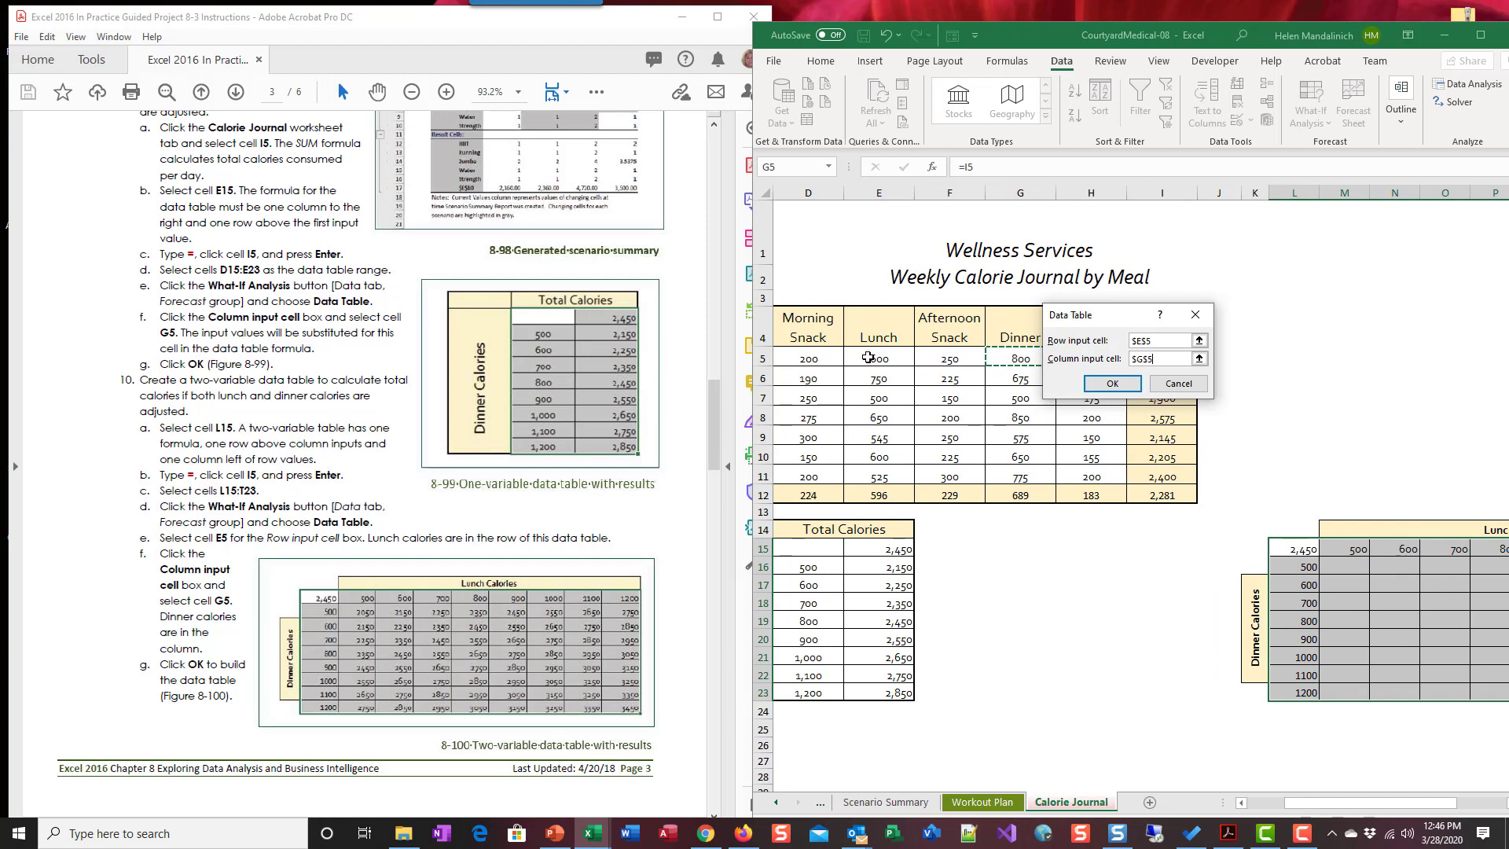
click(1112, 383)
drag(1353, 805, 1418, 808)
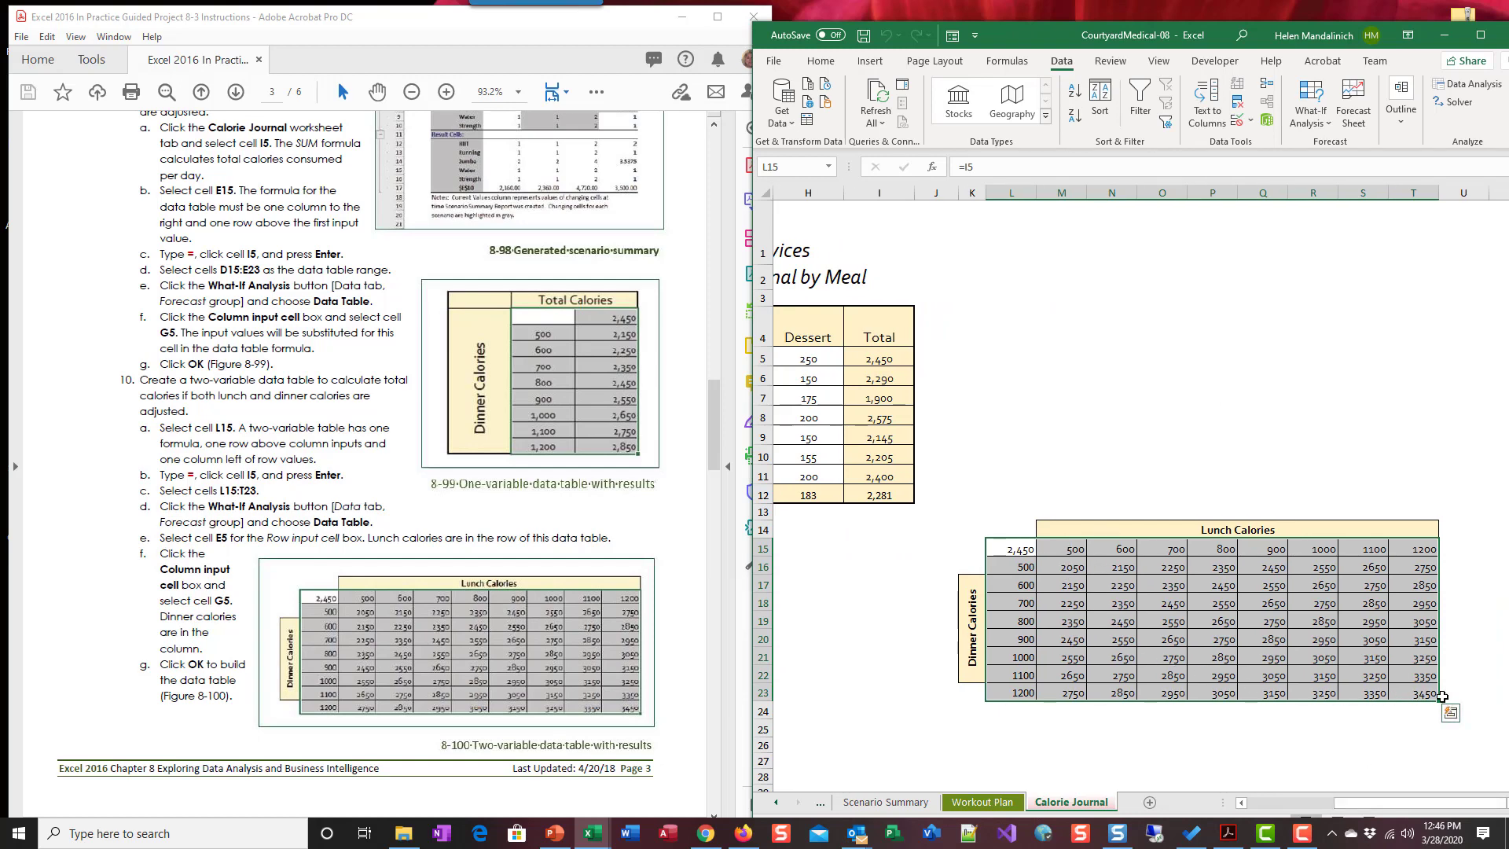
click(1066, 552)
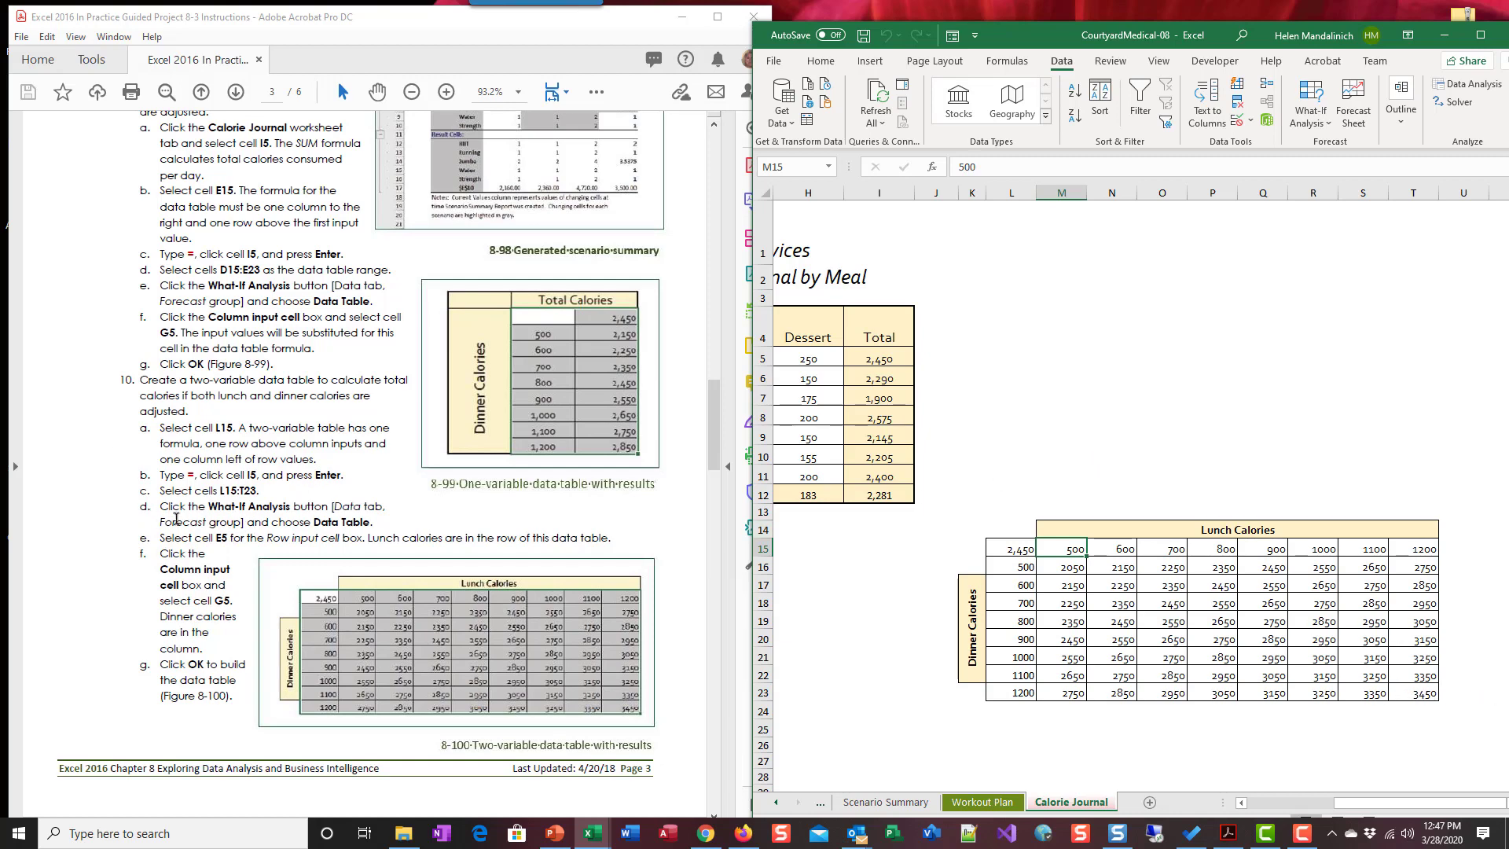
Insert a page break at cell J1 of the Calorie Journal sheet.
scroll(176, 519, down, 3)
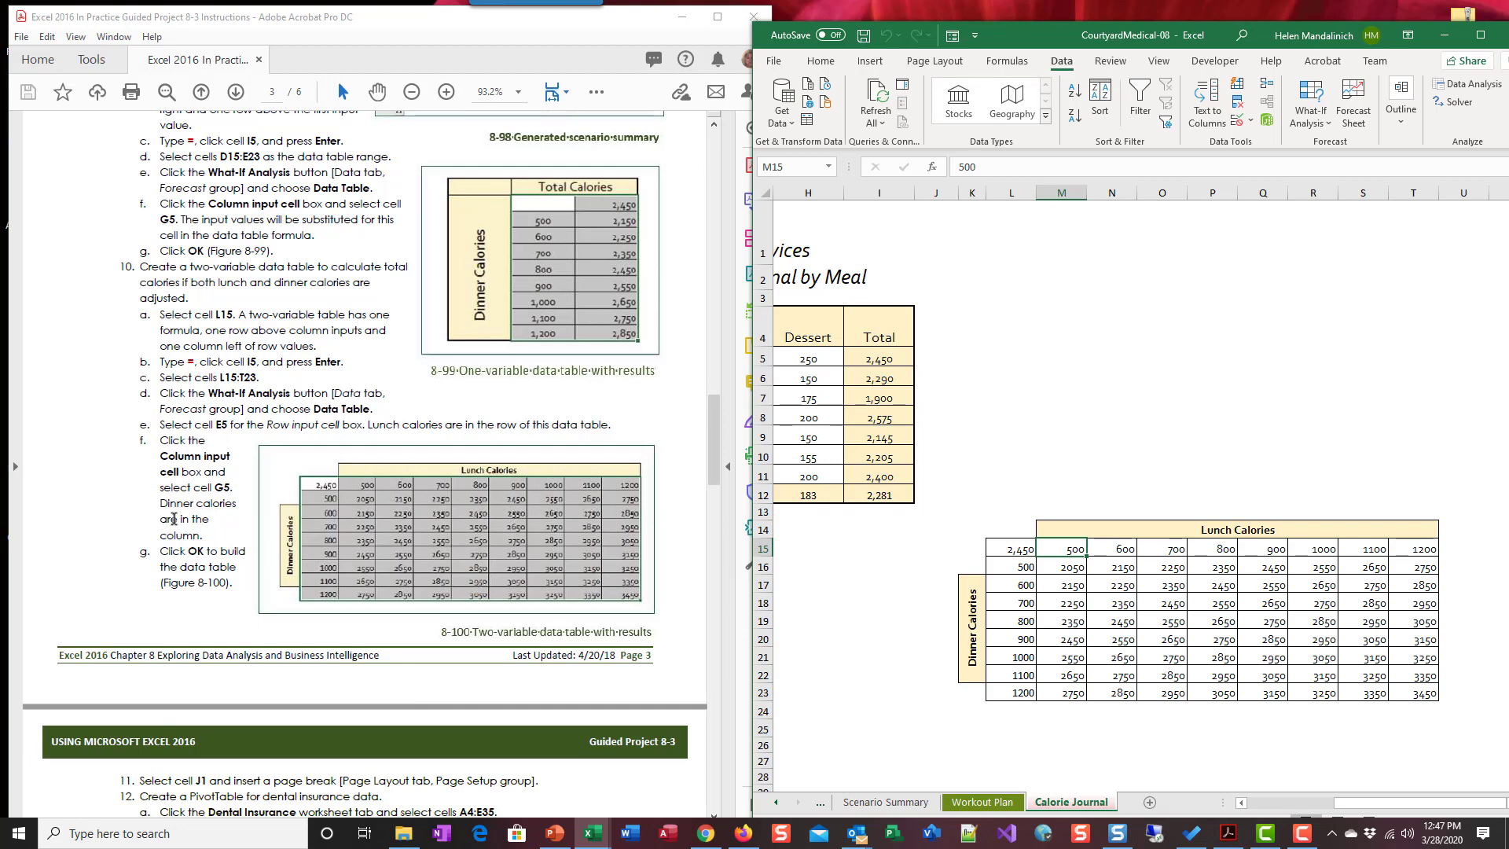
scroll(174, 519, down, 1)
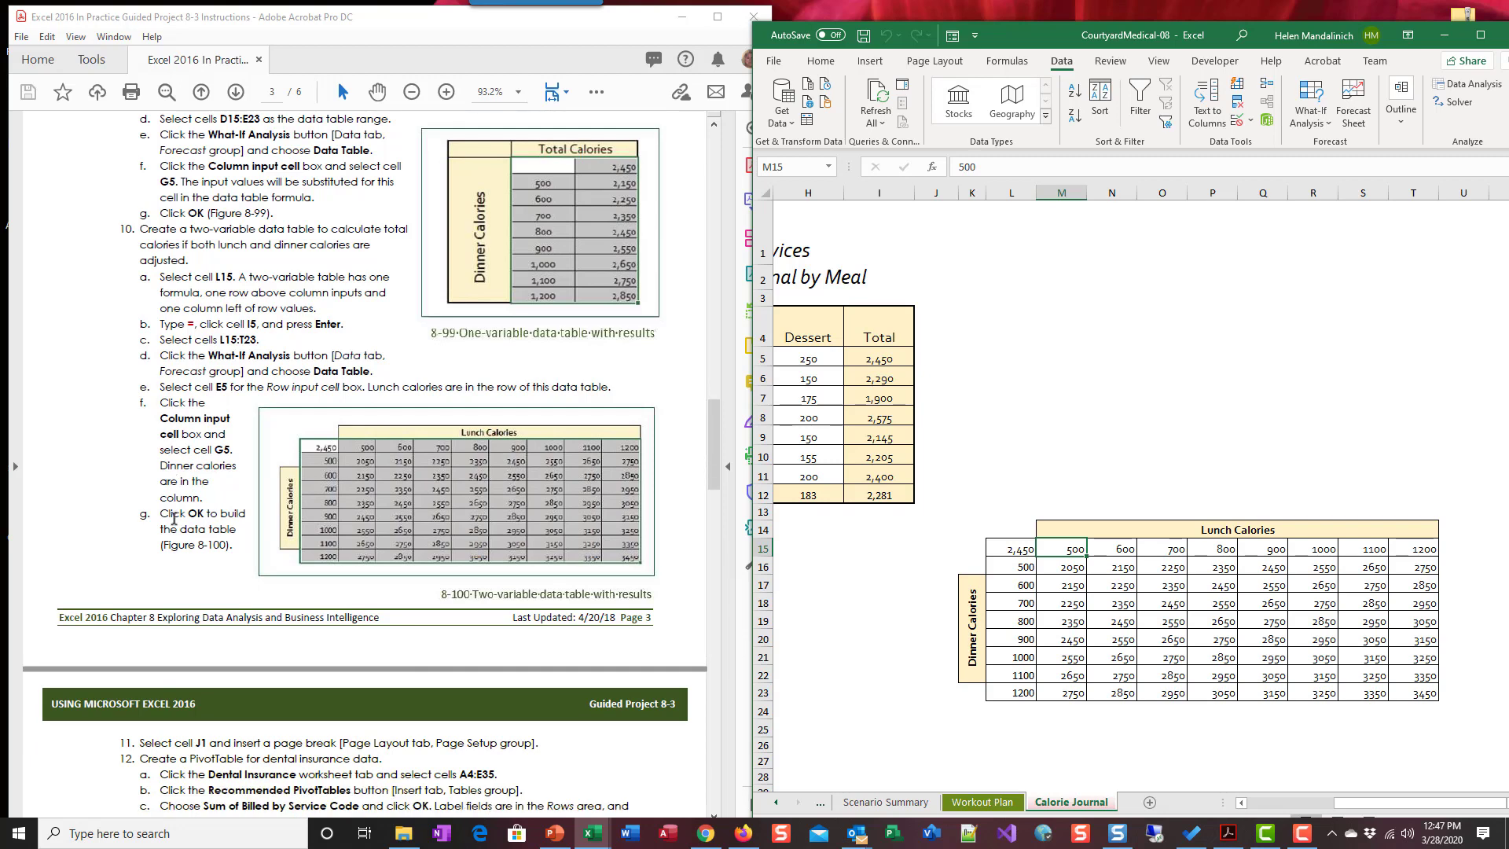
scroll(174, 519, down, 9)
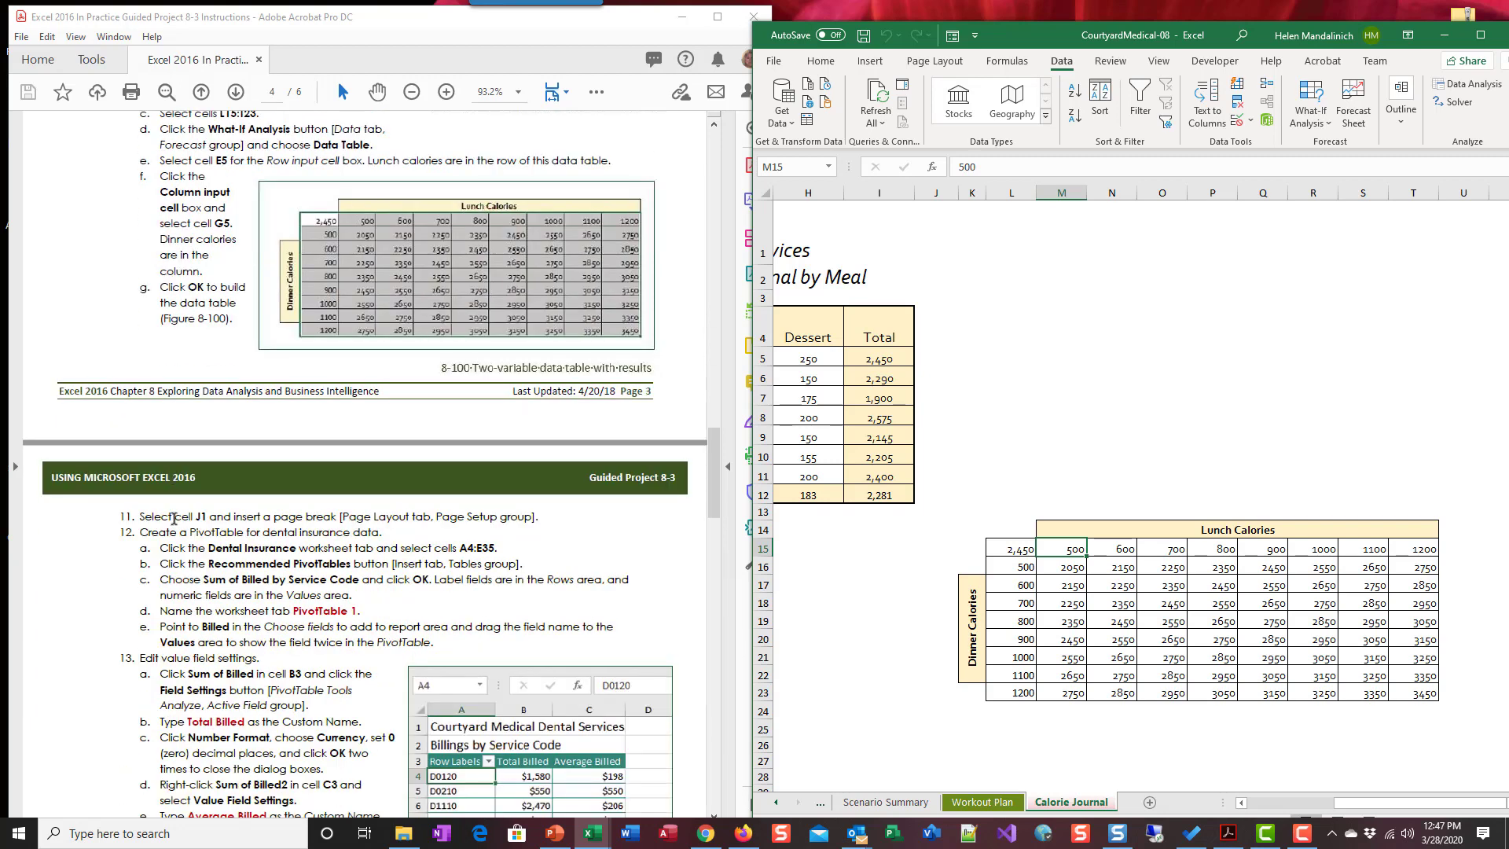
scroll(174, 519, down, 4)
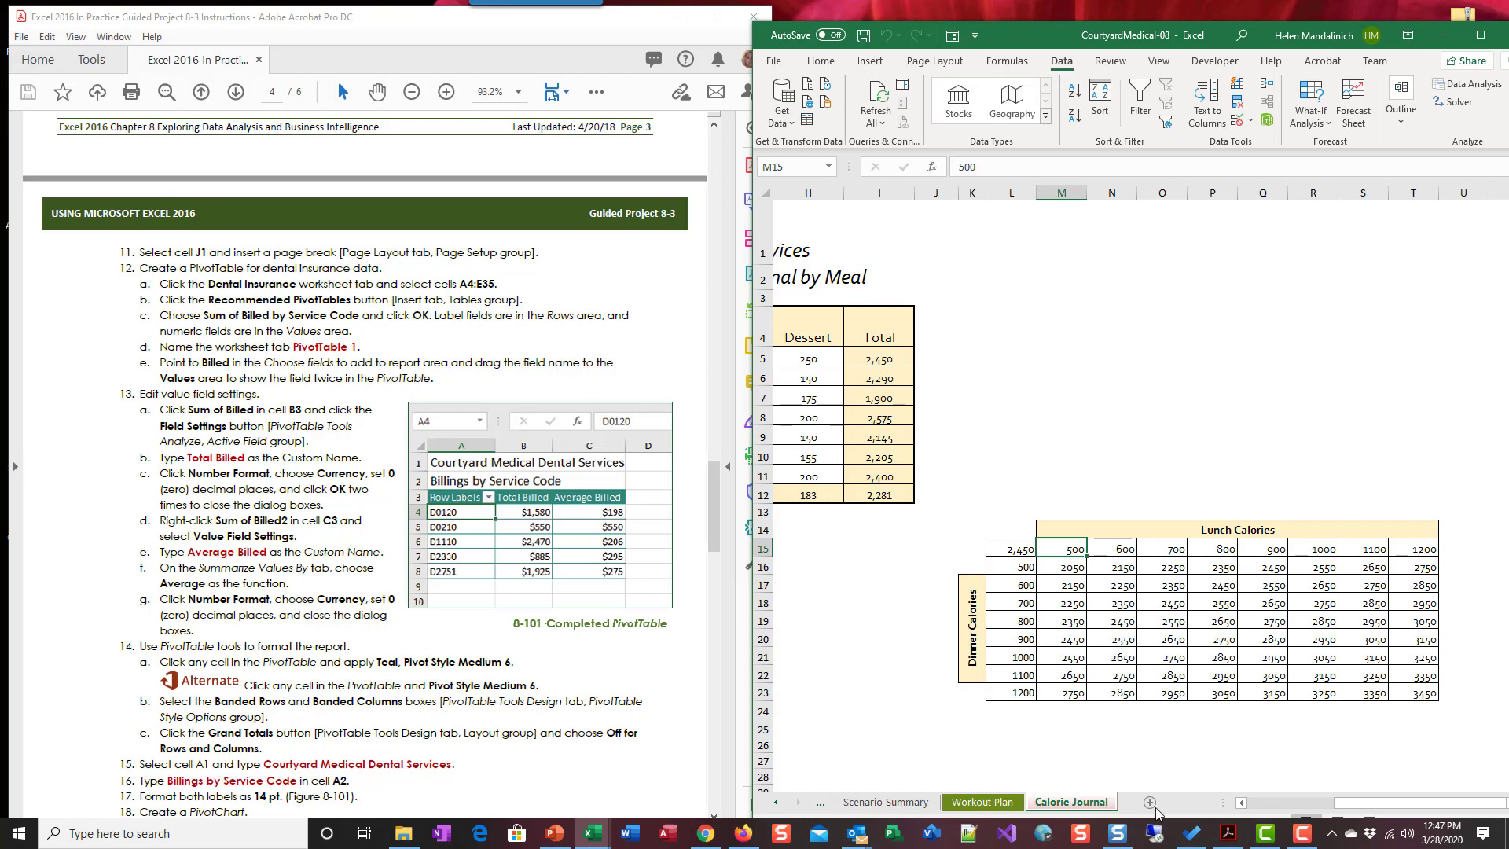
drag(1342, 807, 1354, 807)
click(947, 214)
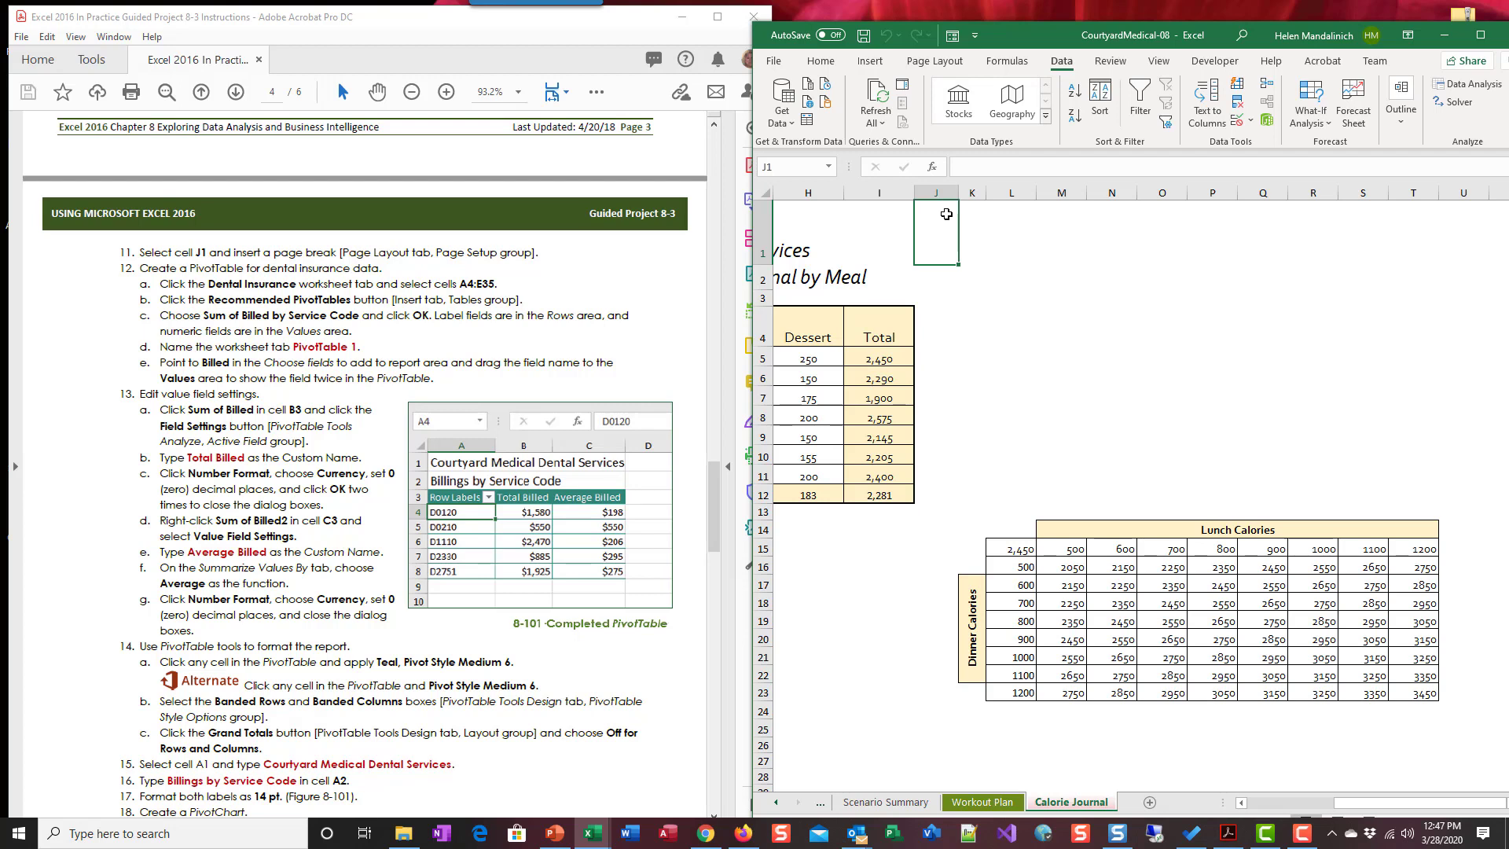
click(952, 61)
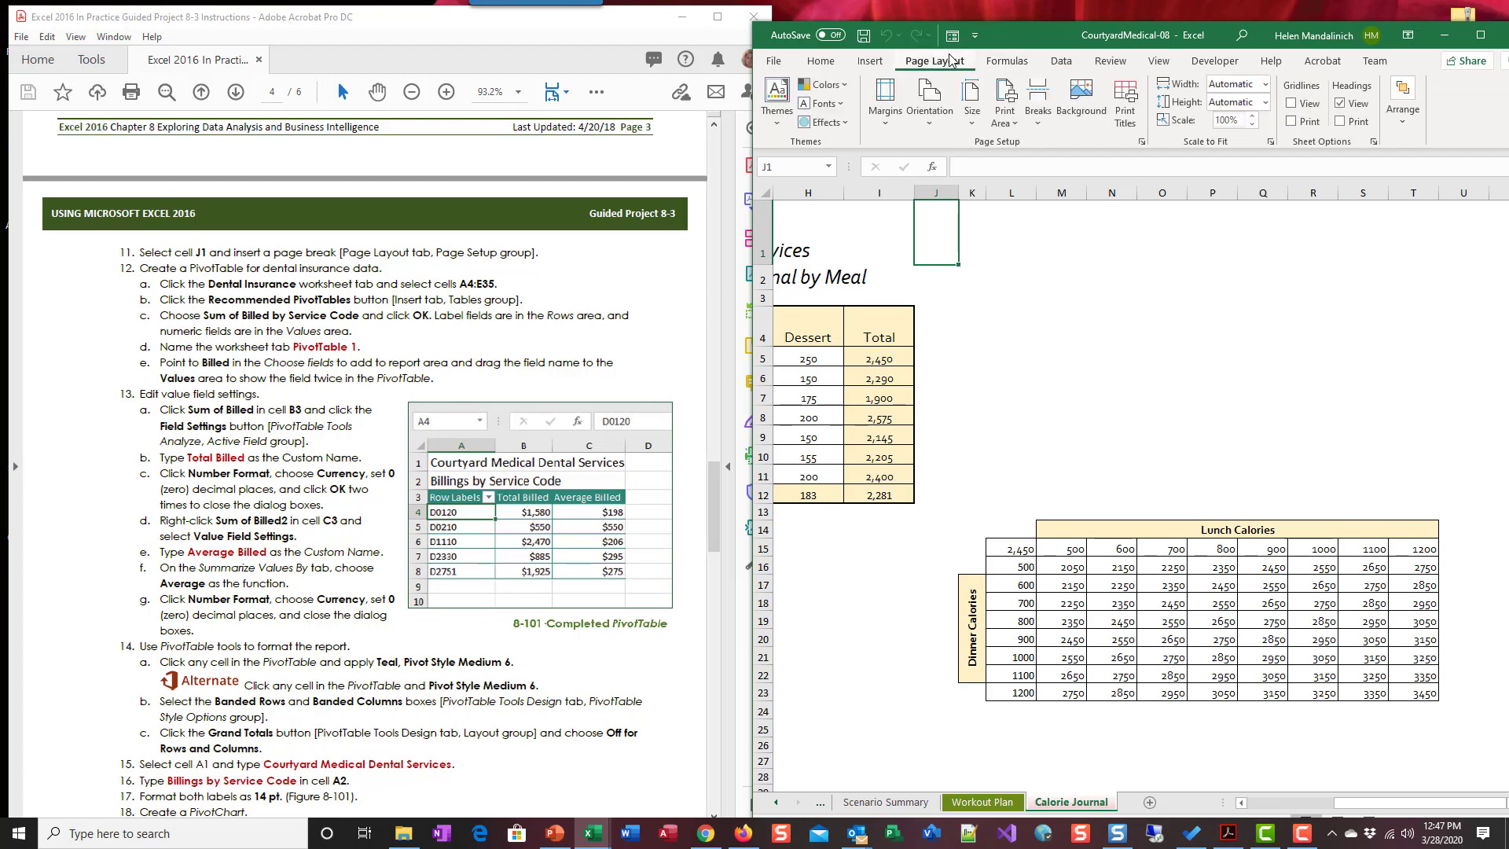
click(1050, 123)
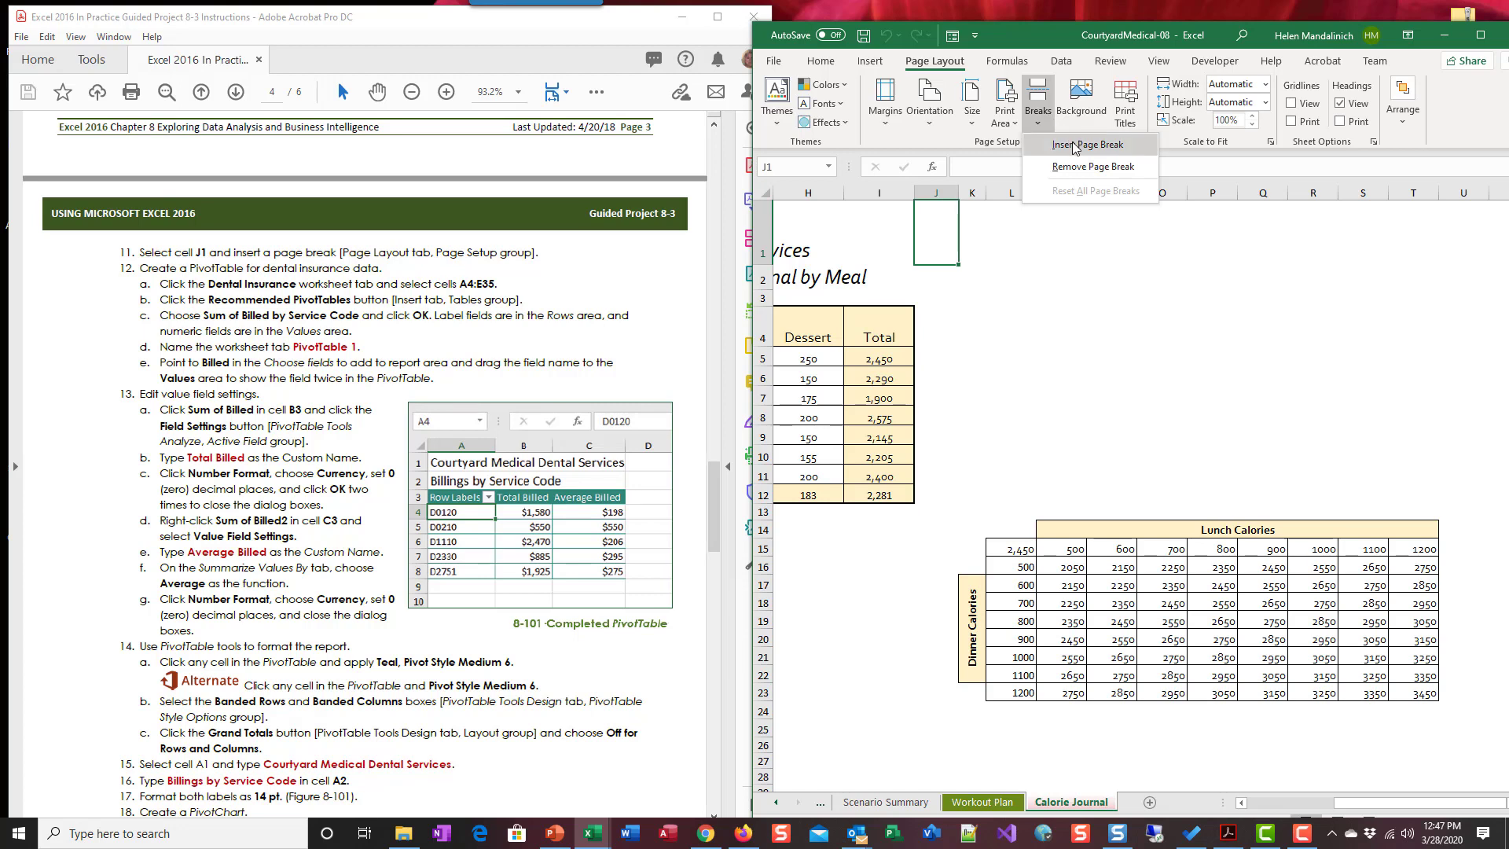
click(1074, 146)
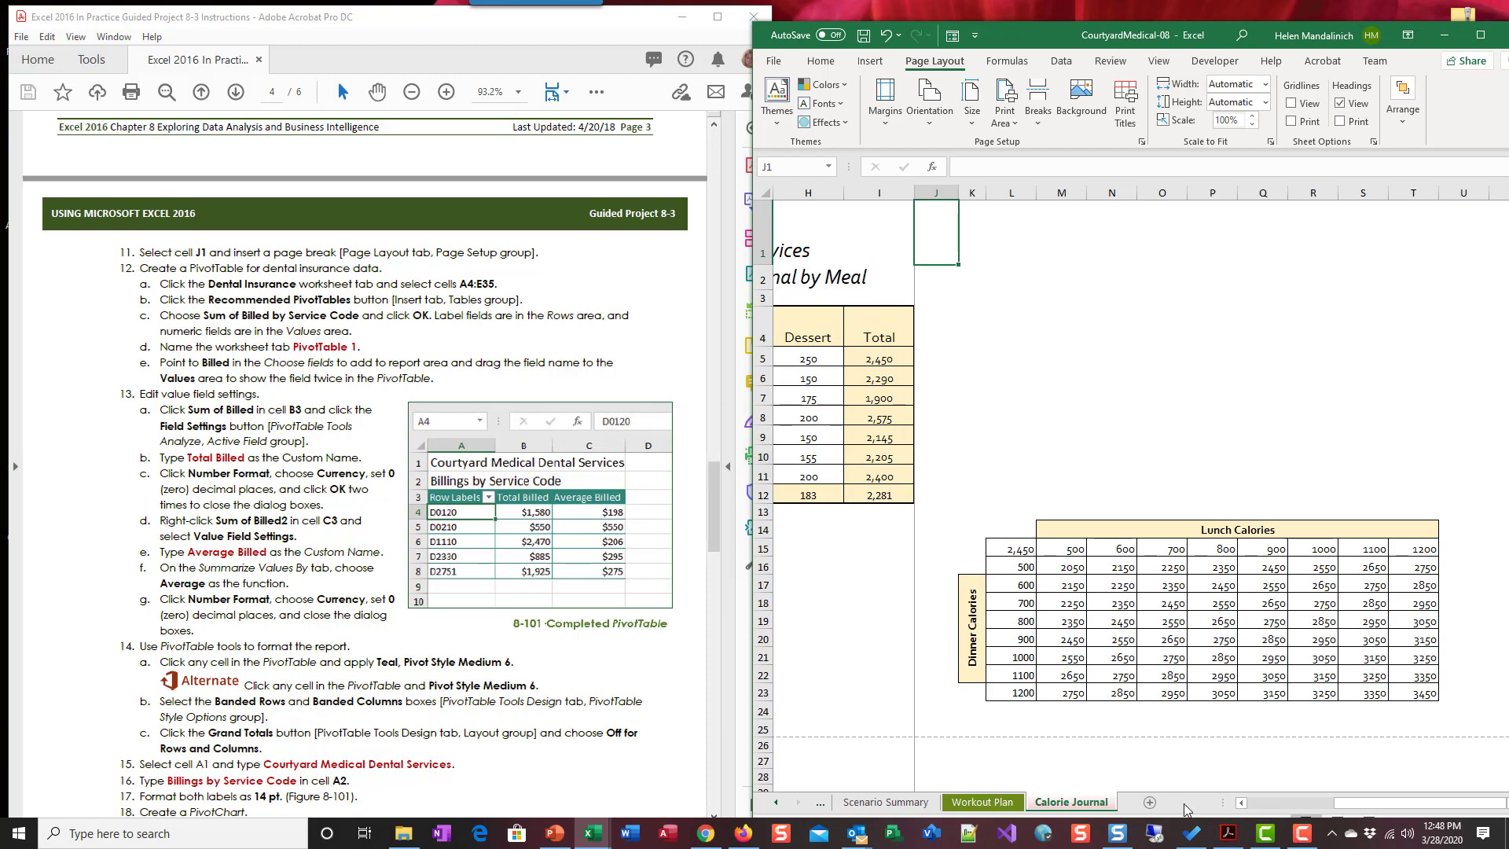
drag(1383, 803, 1147, 803)
Review the project instructions for the dental insurance PivotTable, PivotChart and slicer.
scroll(366, 471, down, 2)
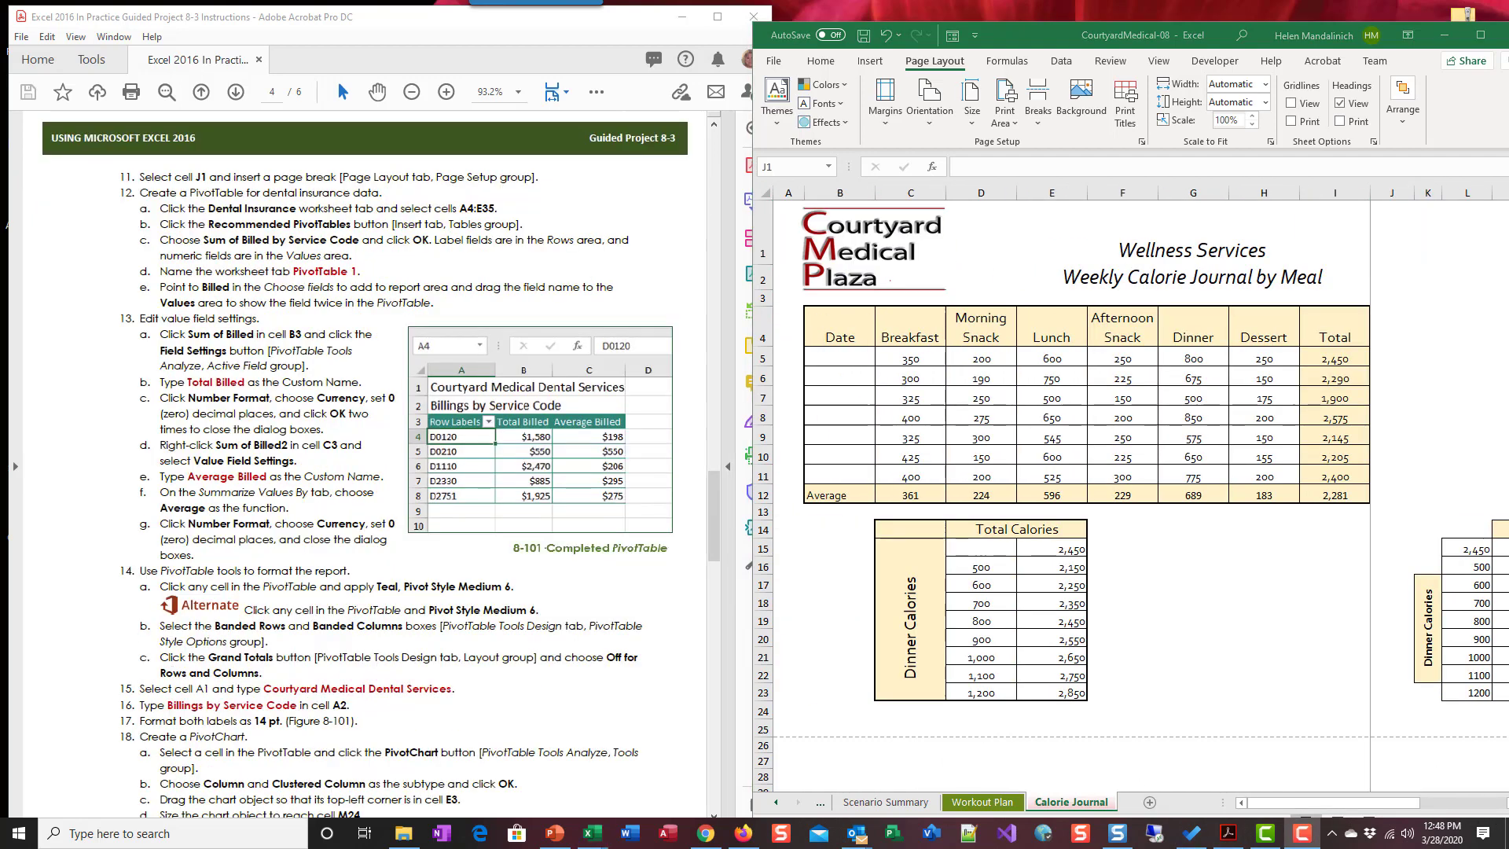
scroll(465, 427, down, 1)
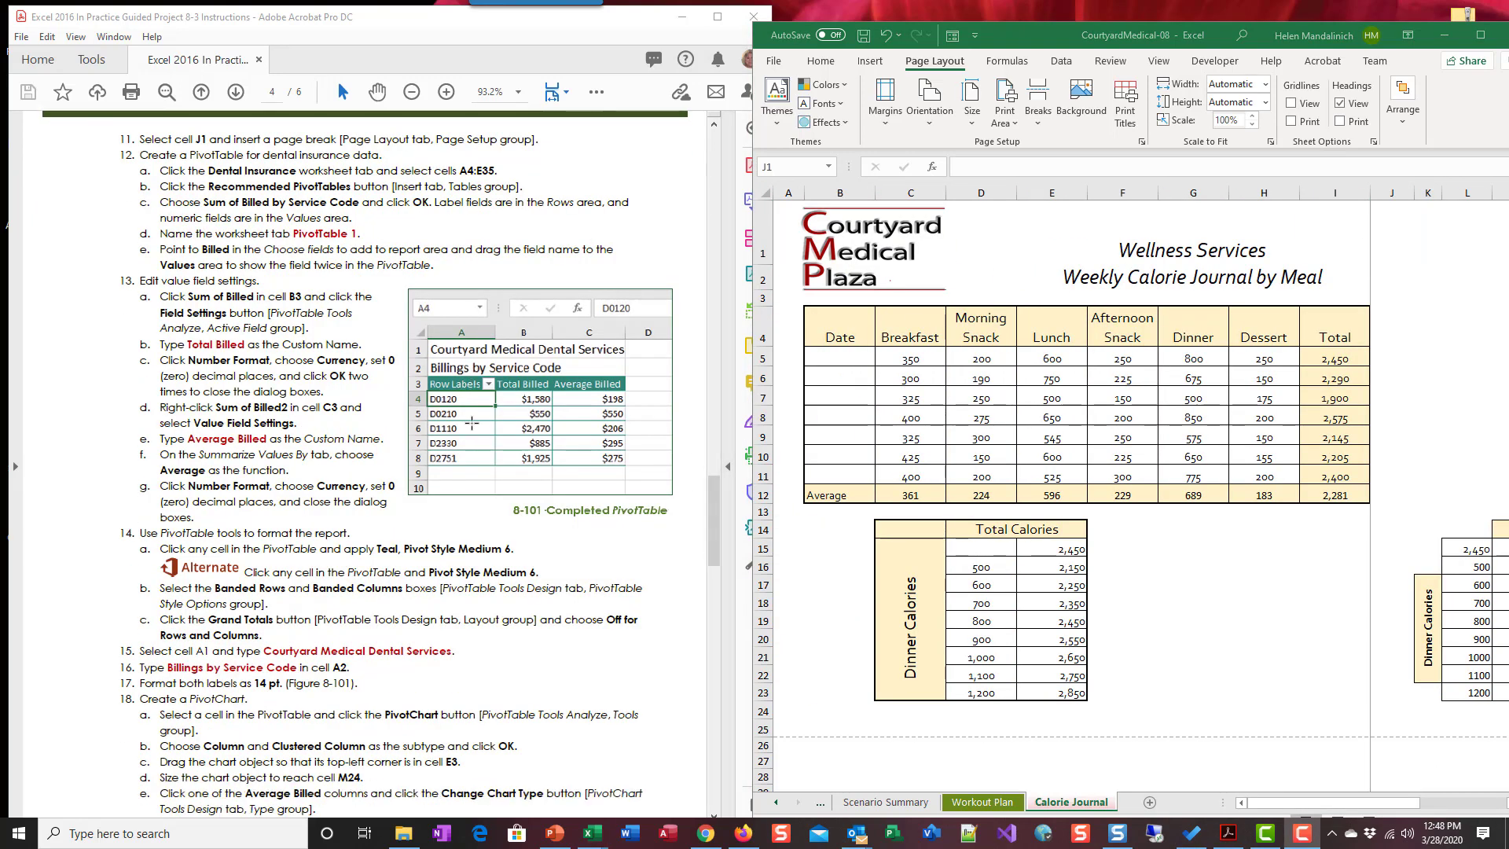
scroll(424, 400, up, 1)
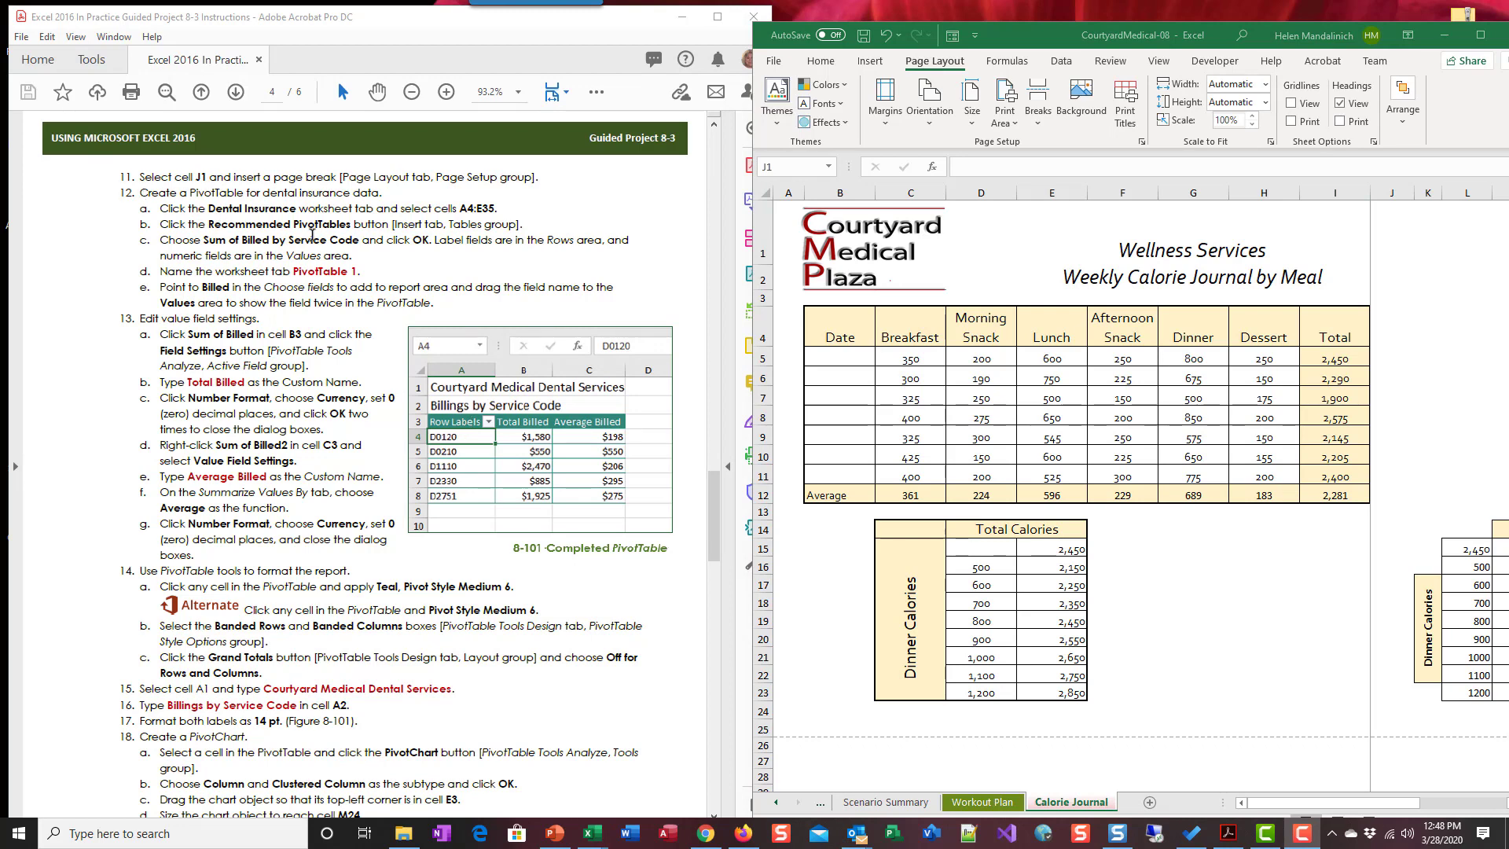
scroll(325, 565, down, 4)
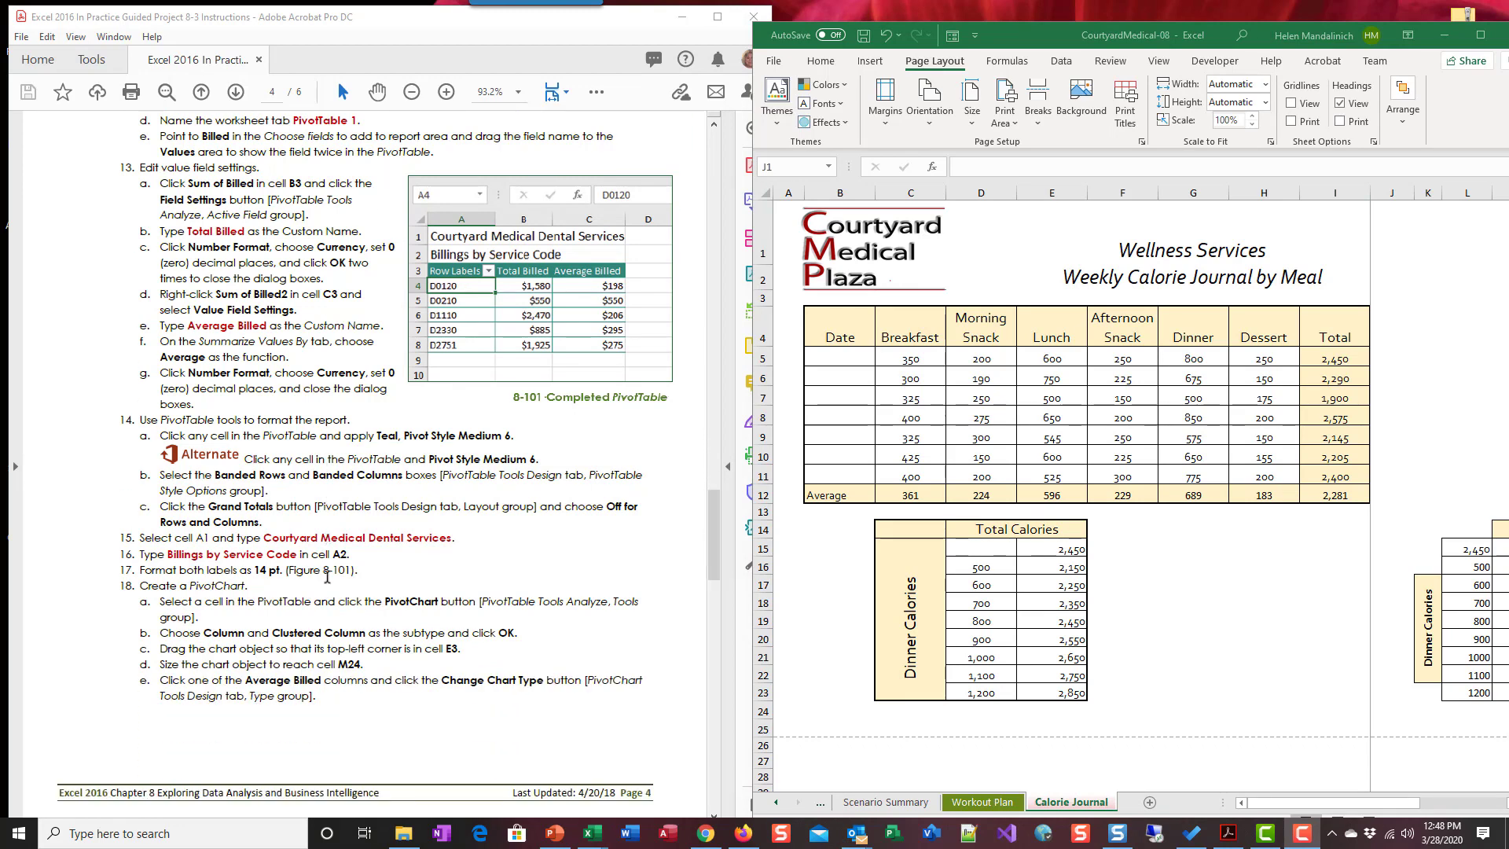
scroll(314, 570, down, 17)
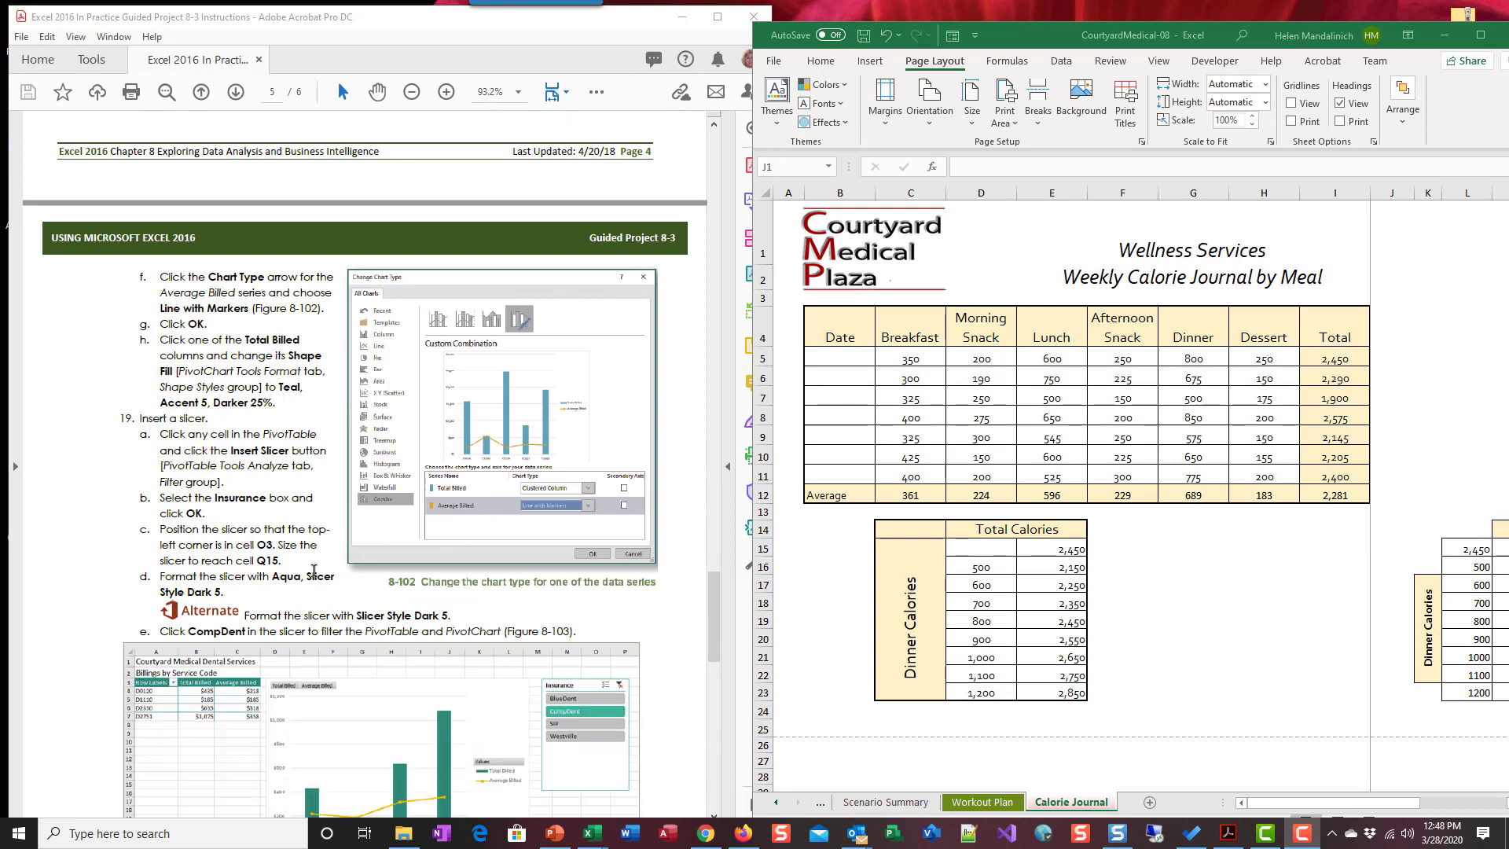
scroll(314, 570, up, 18)
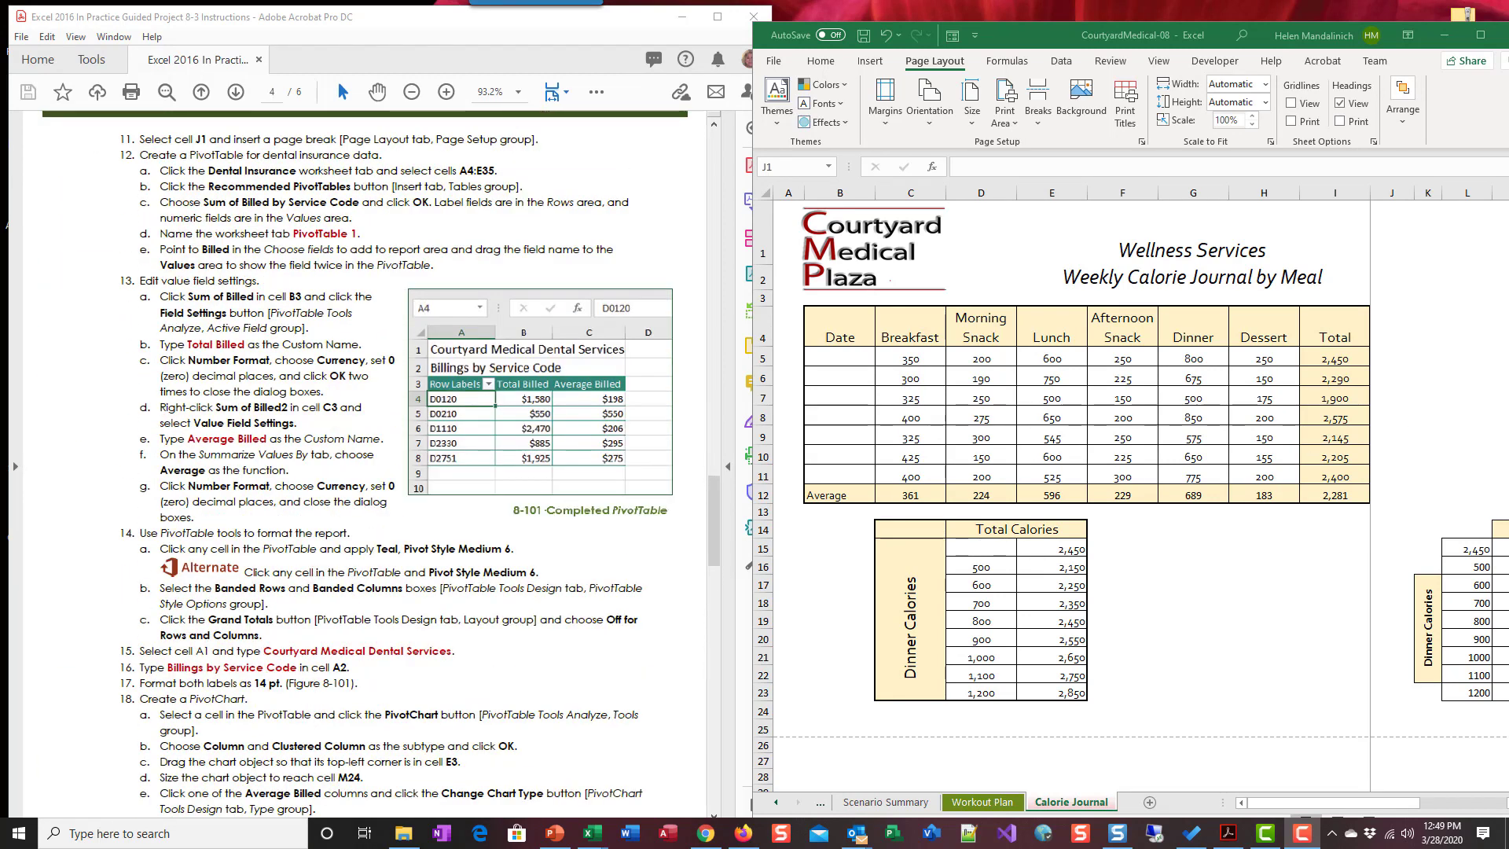